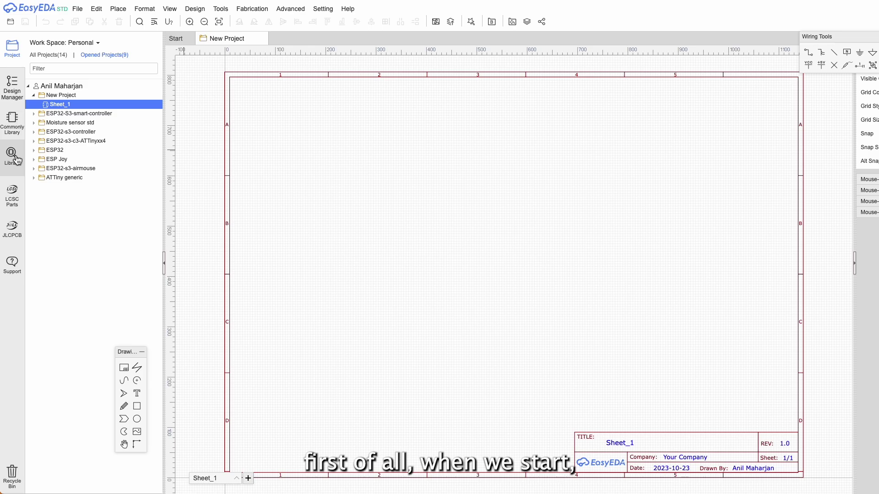
Search the component library for "esp32 s3".
{"action": "left_click", "coordinate": [12, 155]}
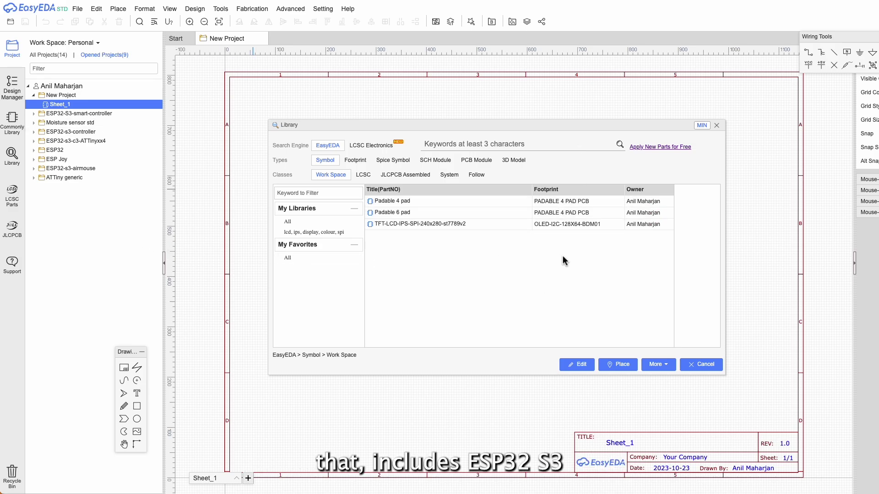
{"action": "type", "text": "esp32 s3"}
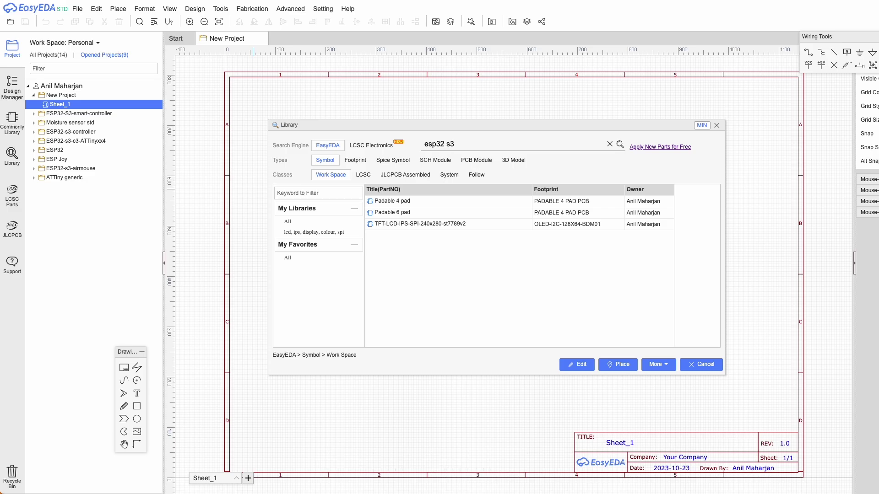
{"action": "key", "text": "Return"}
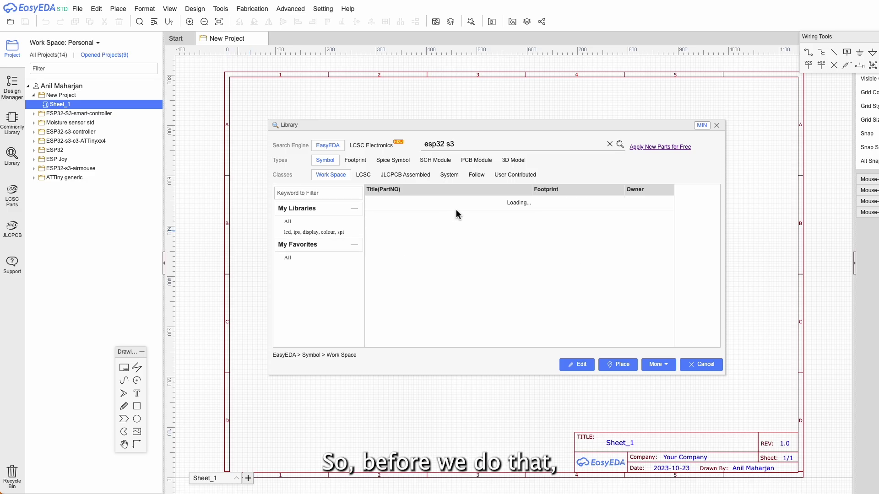
Browse the common components from supply flags to displays, and move the floating drawing tools palette clear of them.
{"action": "left_click", "coordinate": [22, 128]}
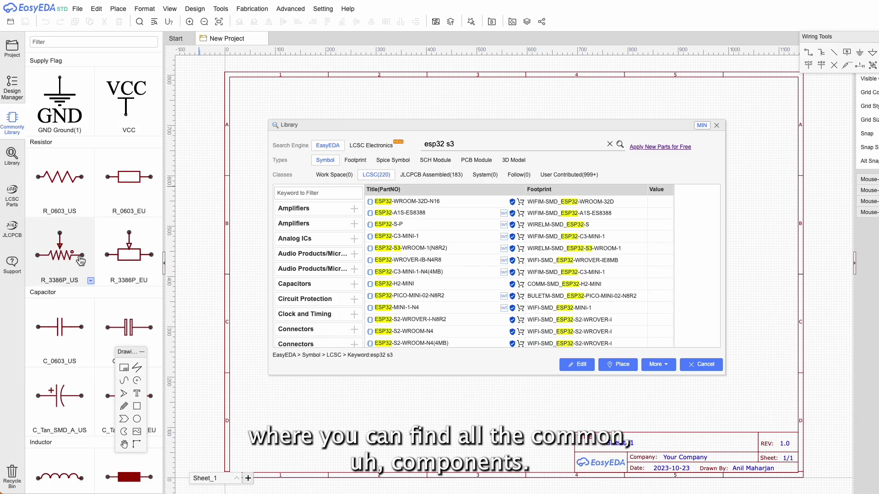
{"action": "scroll", "coordinate": [81, 261], "scroll_direction": "down", "scroll_amount": 15}
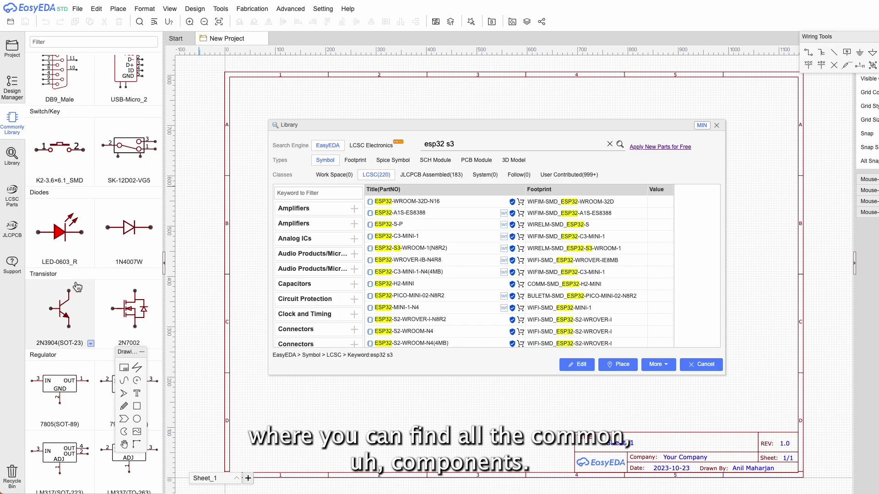
{"action": "scroll", "coordinate": [78, 287], "scroll_direction": "down", "scroll_amount": 5}
{"action": "left_click_drag", "start_coordinate": [129, 351], "coordinate": [202, 360]}
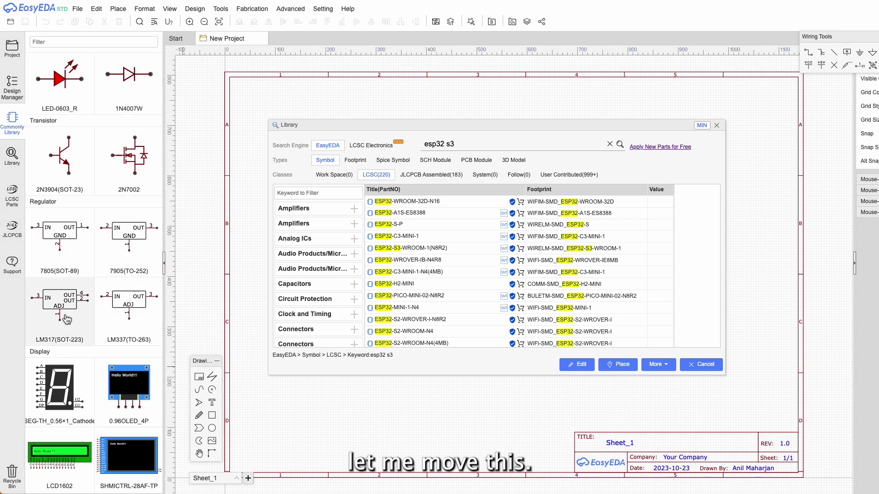
{"action": "scroll", "coordinate": [68, 256], "scroll_direction": "up", "scroll_amount": 20}
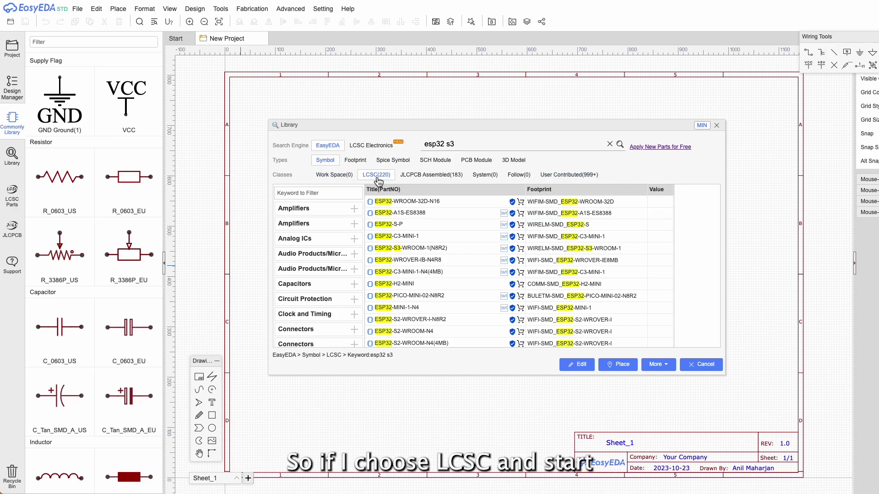
Place one ESP32-S3-WROOM-1(N8R2) module from the LCSC results in the upper middle of the schematic sheet.
{"action": "left_click", "coordinate": [424, 204]}
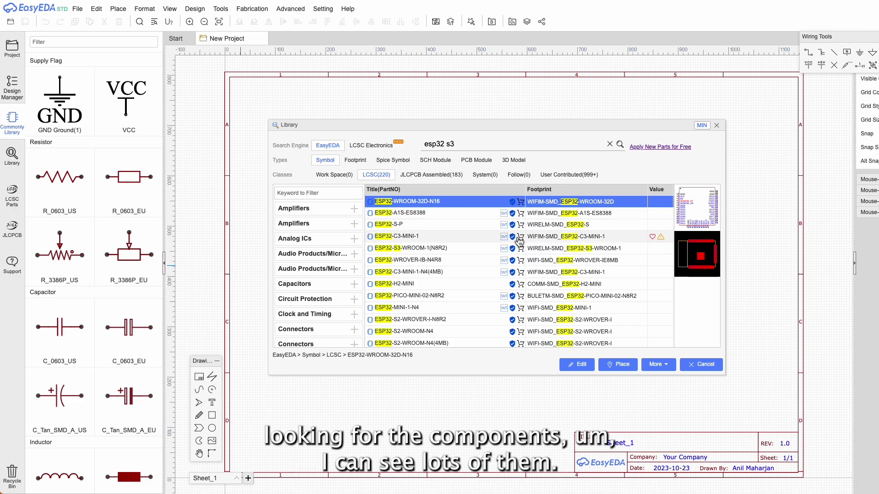
{"action": "left_click", "coordinate": [457, 213]}
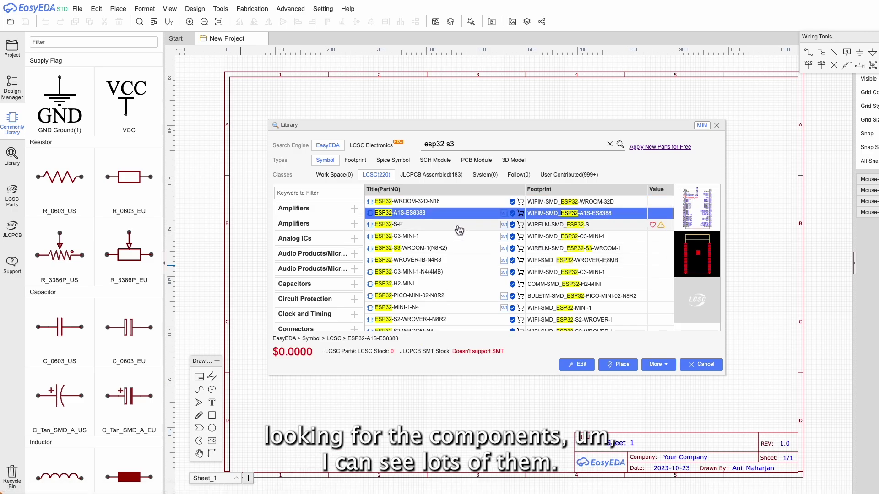
{"action": "left_click", "coordinate": [459, 226]}
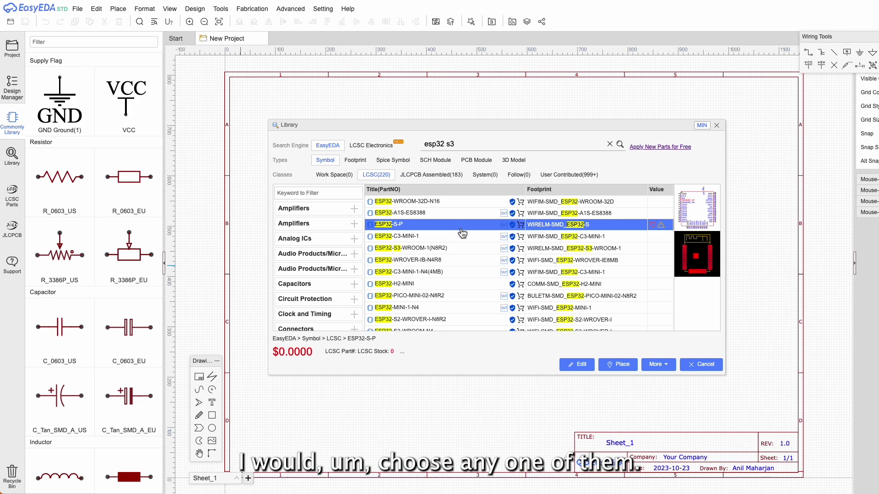
{"action": "left_click", "coordinate": [461, 249]}
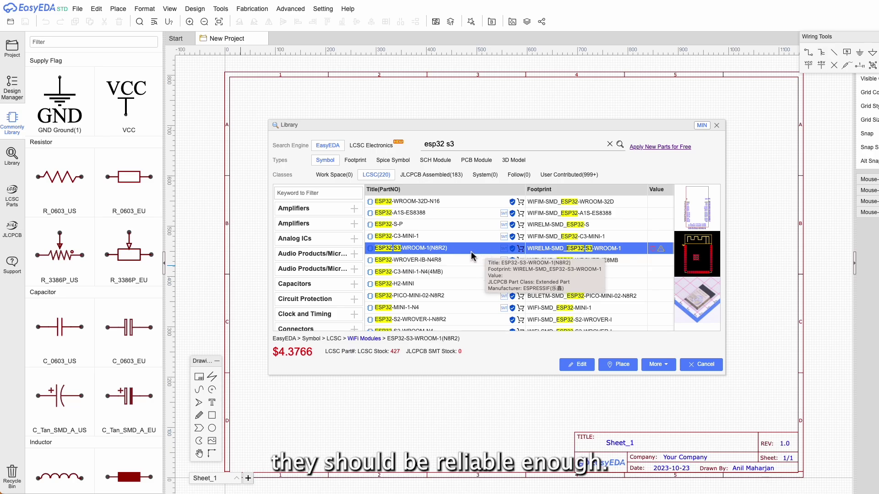
{"action": "double_click", "coordinate": [458, 249]}
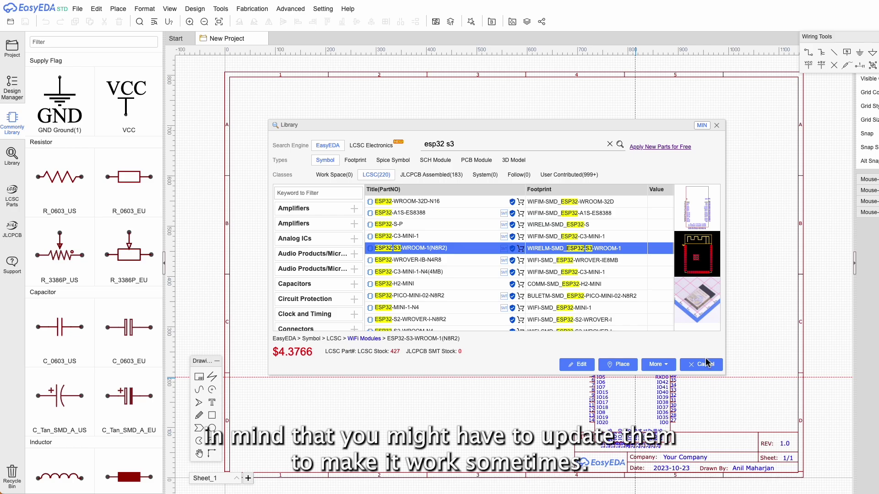
{"action": "left_click", "coordinate": [619, 364]}
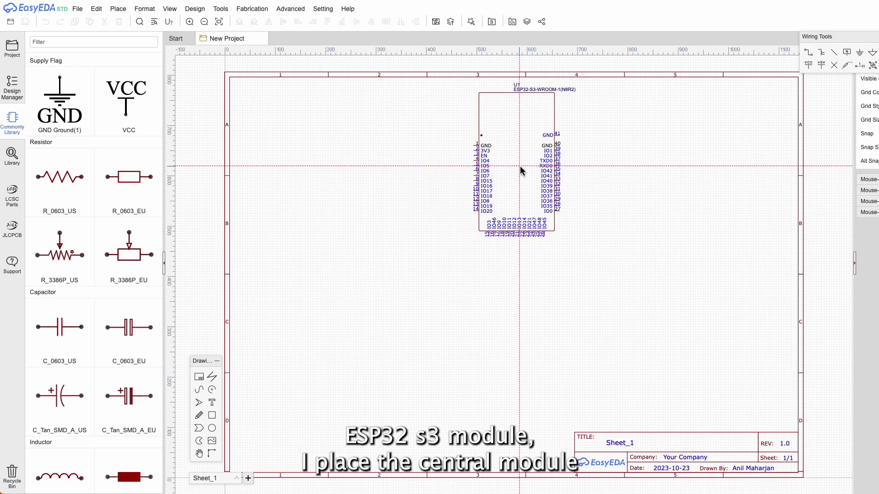
{"action": "left_click", "coordinate": [521, 167]}
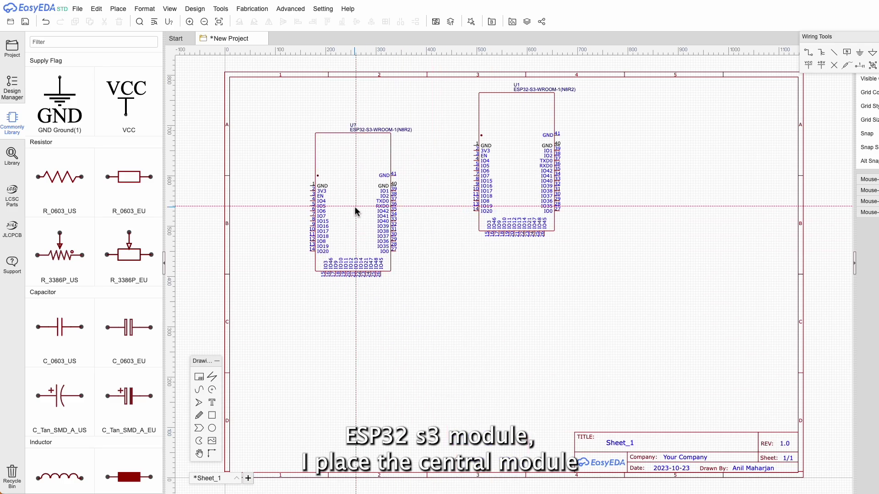
{"action": "left_click", "coordinate": [354, 207]}
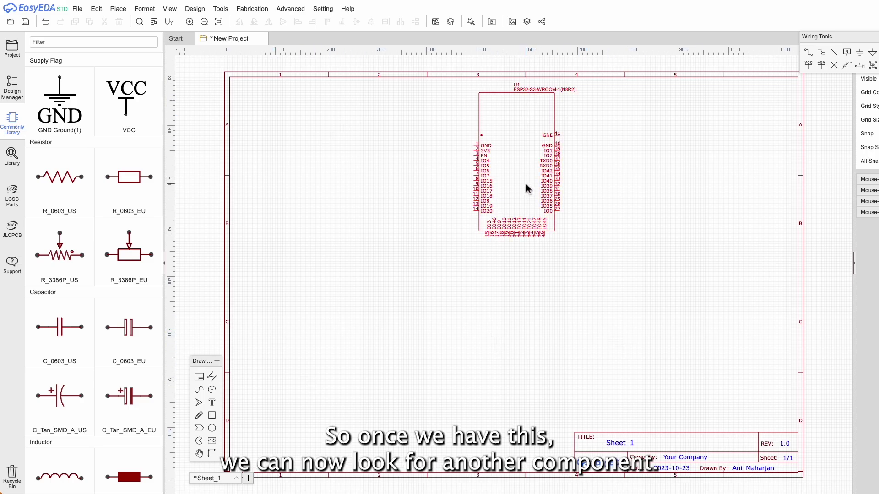
Search the component library for "64x48 oled i2c".
{"action": "left_click", "coordinate": [12, 155]}
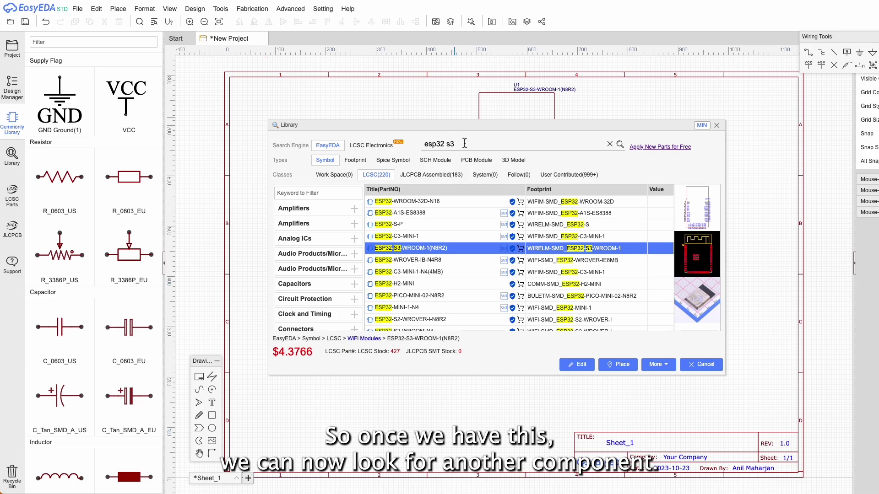
{"action": "left_click_drag", "start_coordinate": [464, 143], "coordinate": [398, 141]}
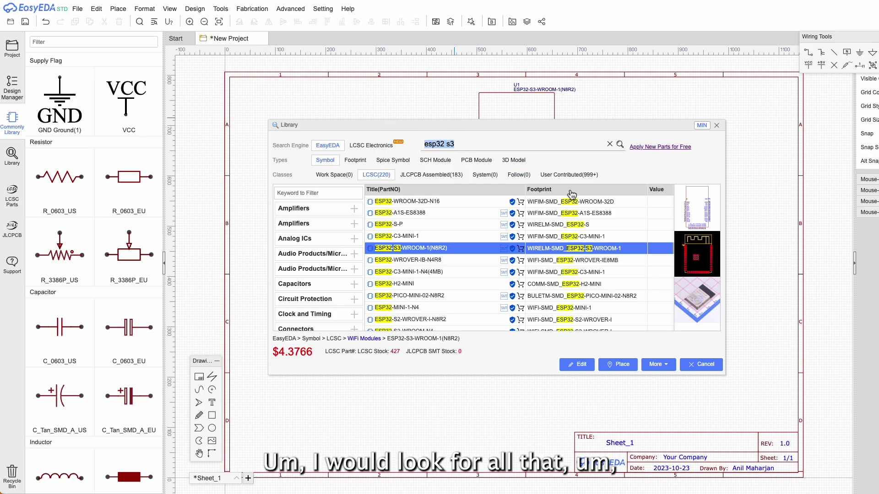
{"action": "type", "text": "oled"}
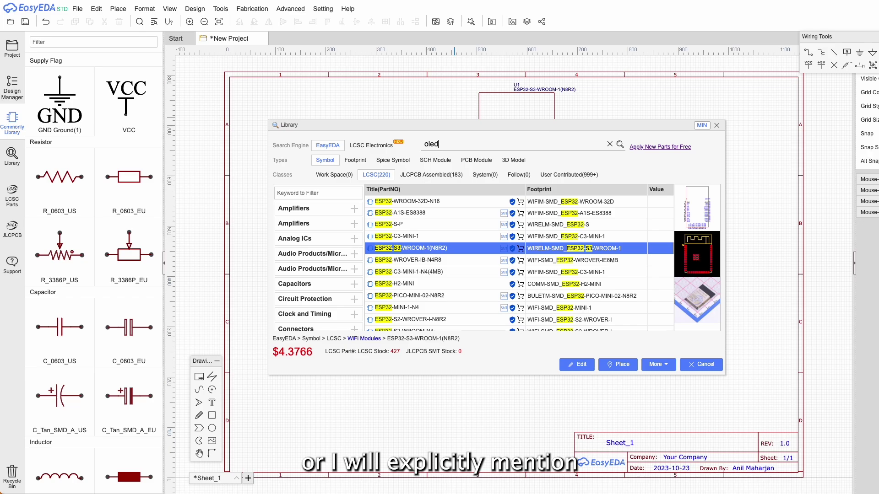
{"action": "key", "text": "BackSpace"}
{"action": "key", "text": "BackSpace"}
{"action": "key", "text": "BackSpace"}
{"action": "key", "text": "BackSpace"}
{"action": "type", "text": "64"}
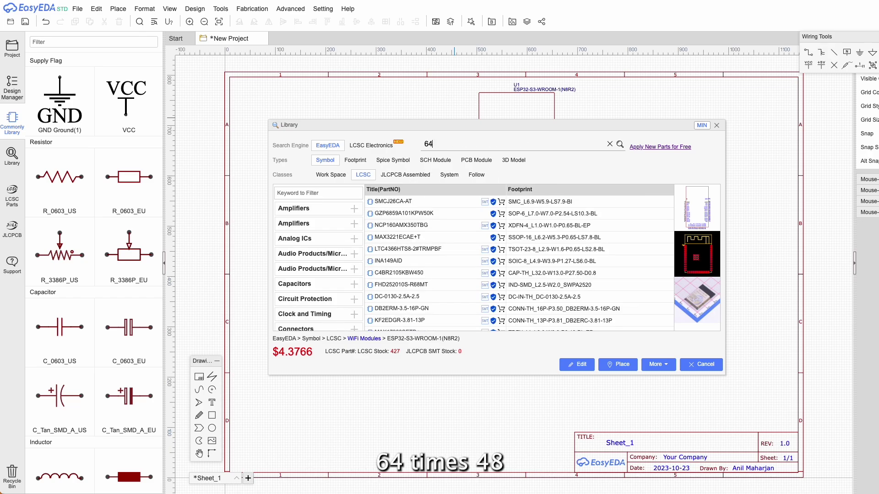
{"action": "type", "text": "x48 ol"}
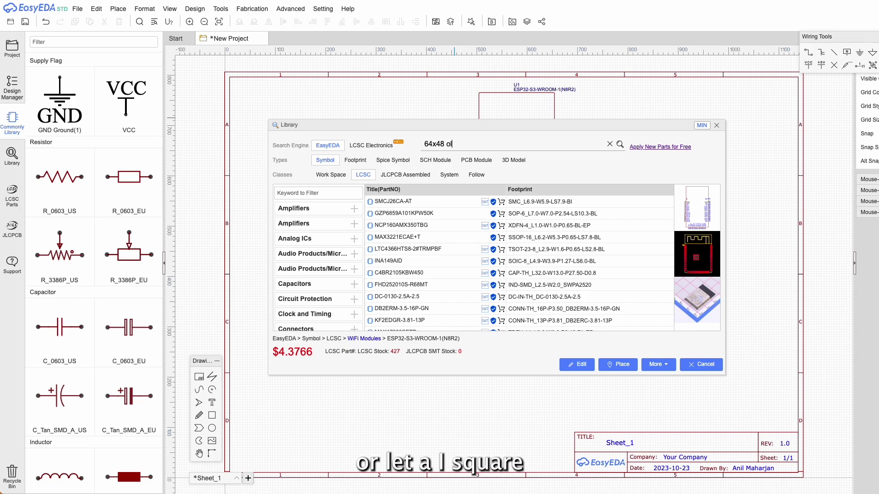
{"action": "type", "text": "ed i2c"}
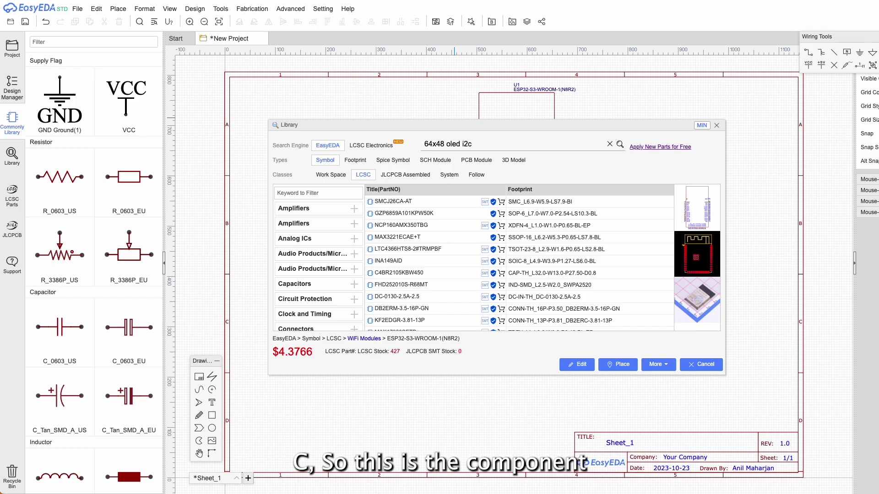
{"action": "key", "text": "Return"}
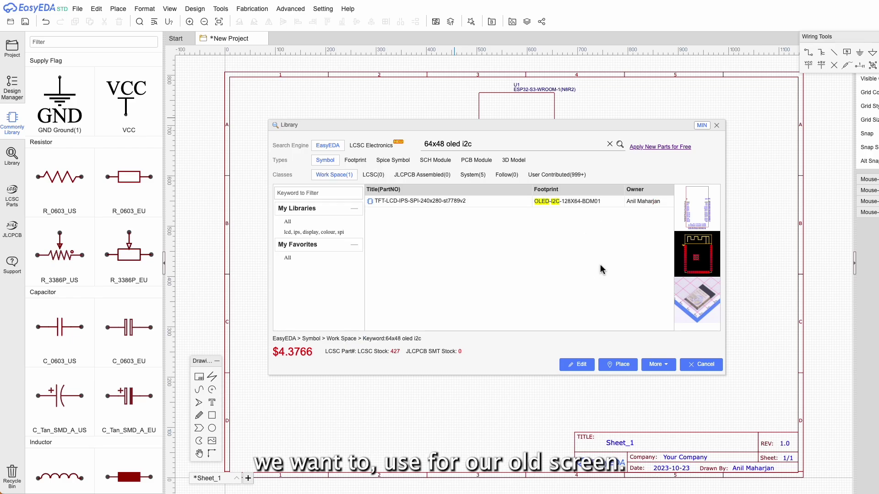
Place the user-contributed OLED 4-PIN 64X48 MODULE on the sheet below the ESP32-S3 module.
{"action": "left_click", "coordinate": [557, 206]}
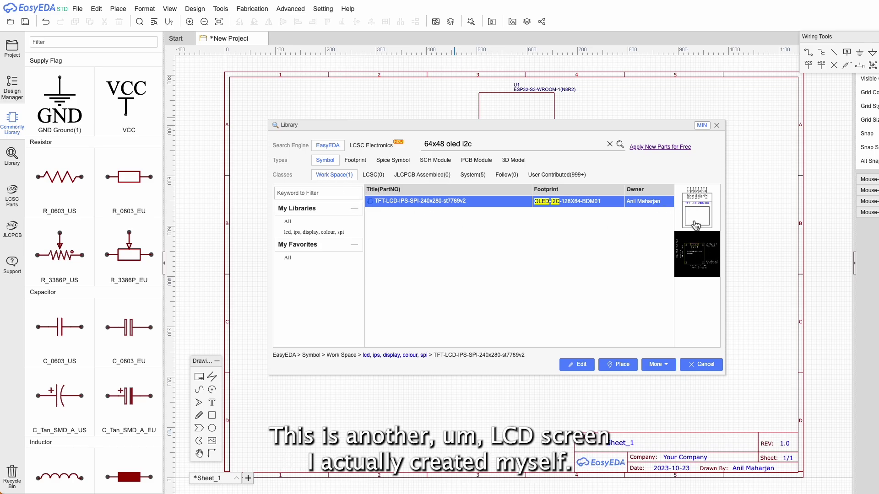
{"action": "left_click", "coordinate": [543, 176]}
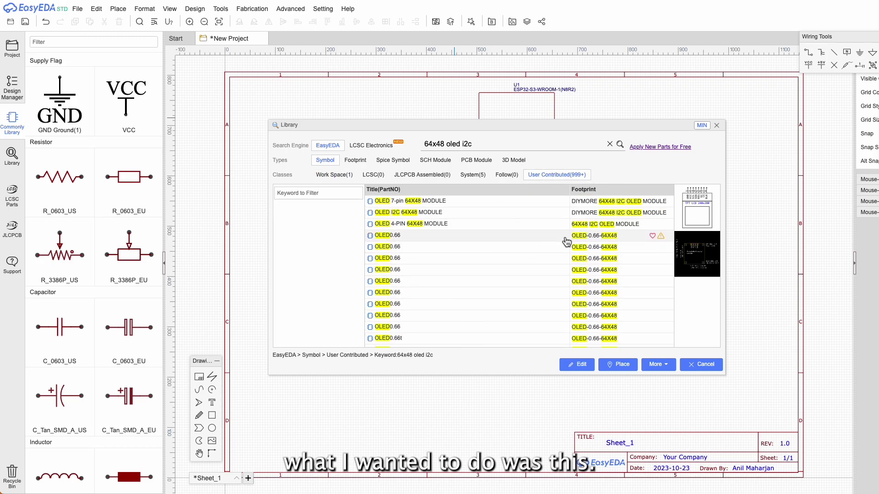
{"action": "left_click", "coordinate": [542, 224]}
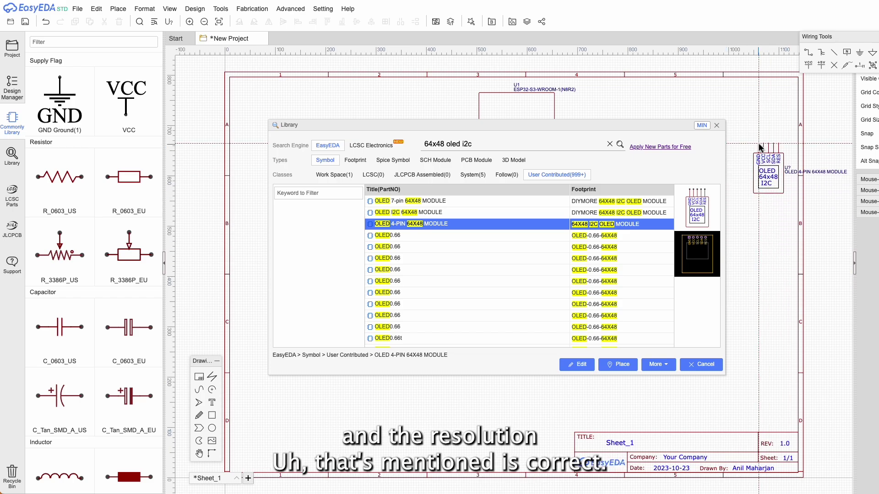
{"action": "left_click", "coordinate": [616, 370]}
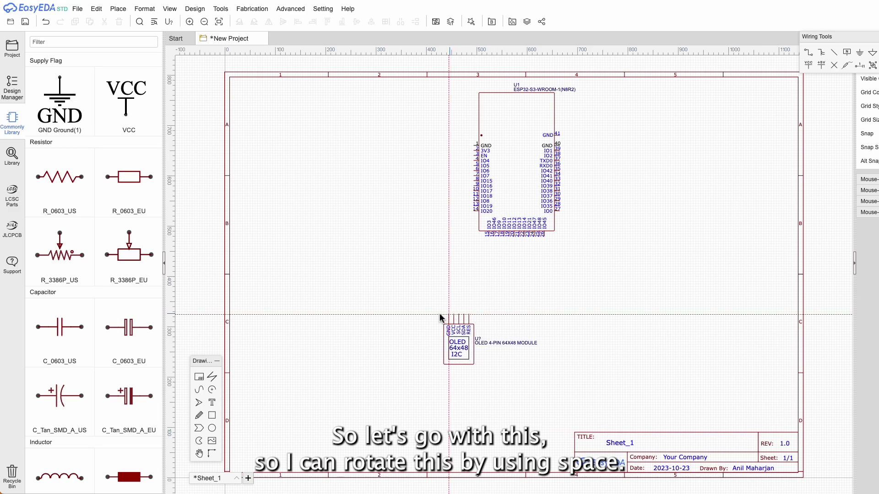
{"action": "left_click", "coordinate": [513, 348]}
{"action": "left_click", "coordinate": [513, 328]}
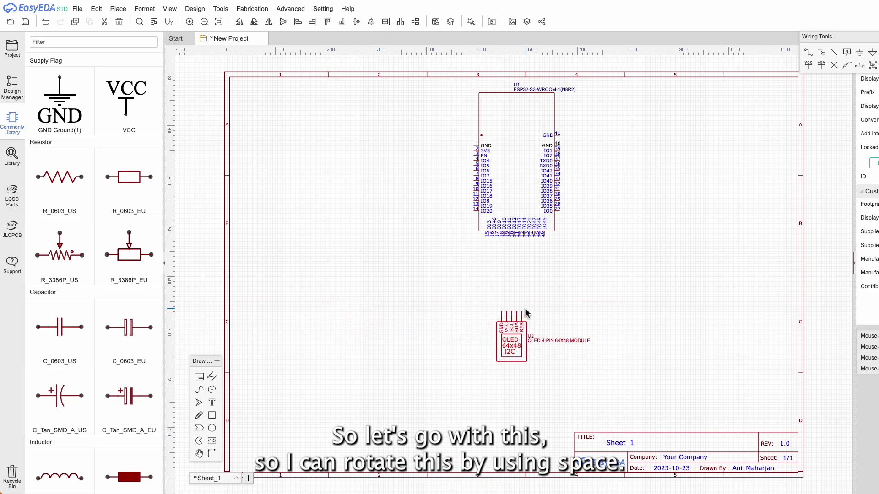
Rotate the OLED module so its pins face left, and move it to just above the title block.
{"action": "key", "text": "space"}
{"action": "key", "text": "space"}
{"action": "key", "text": "space"}
{"action": "key", "text": "space"}
{"action": "key", "text": "space"}
{"action": "left_click", "coordinate": [558, 386]}
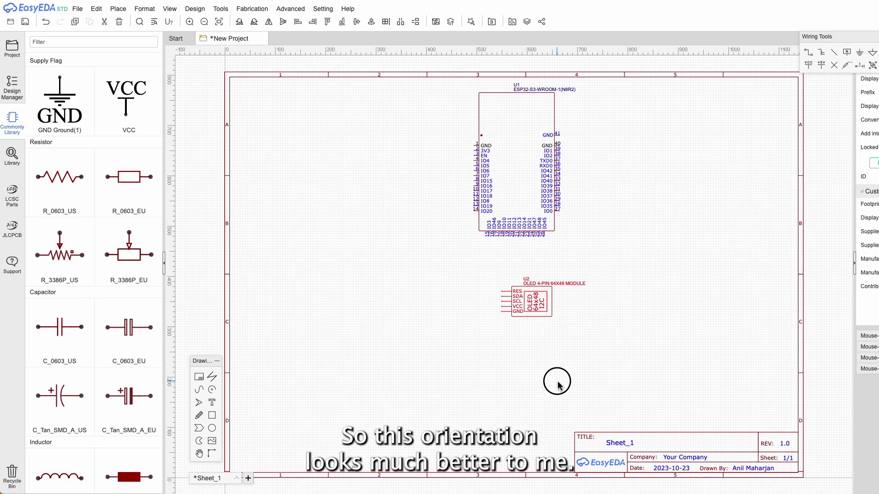
{"action": "left_click_drag", "start_coordinate": [537, 291], "coordinate": [700, 376]}
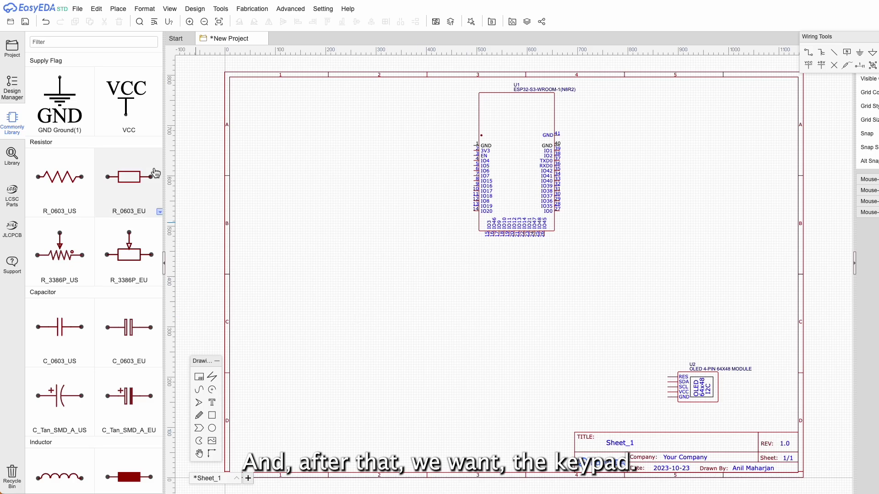
Place an R_0603_EU resistor from the common components in the upper left area of the sheet.
{"action": "scroll", "coordinate": [62, 344], "scroll_direction": "down", "scroll_amount": 7}
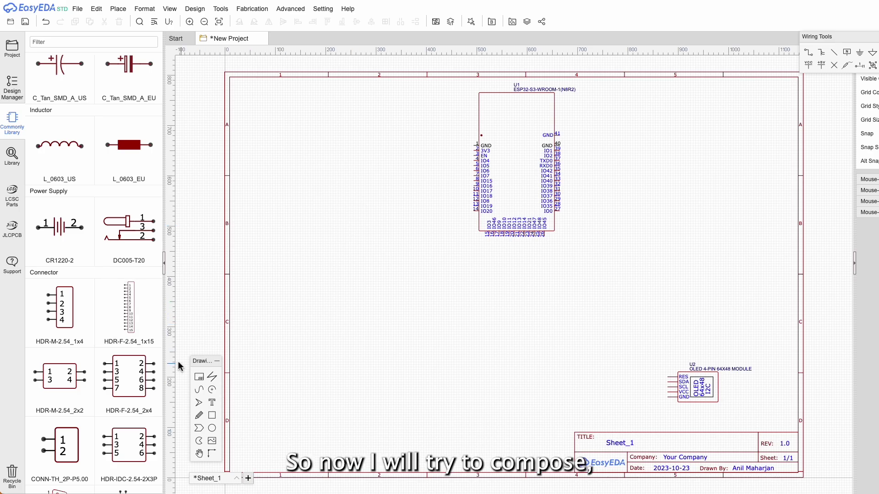
{"action": "scroll", "coordinate": [92, 220], "scroll_direction": "up", "scroll_amount": 7}
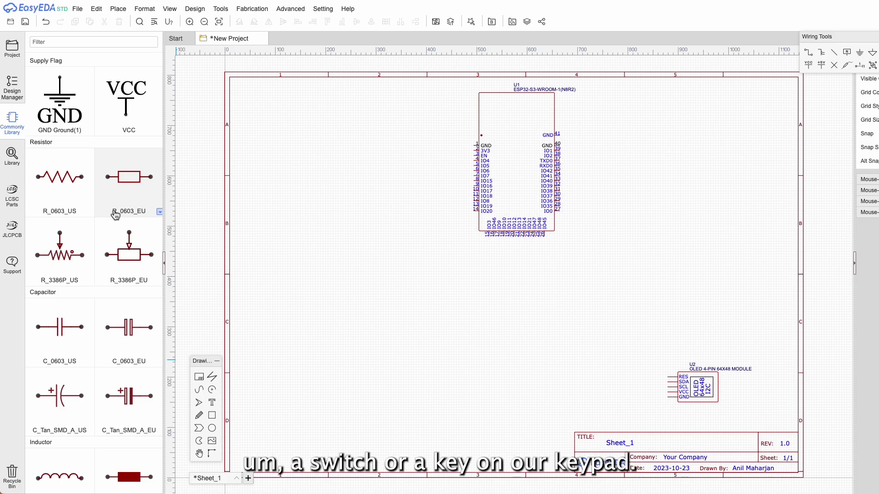
{"action": "left_click", "coordinate": [133, 196]}
{"action": "left_click", "coordinate": [346, 119]}
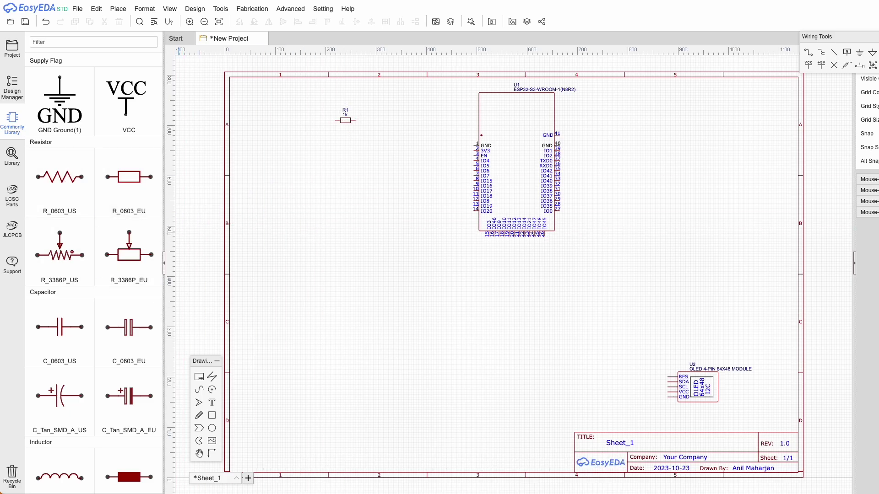
Place a K2-3.6×6.1_SMD switch from the common components to the left of resistor R1.
{"action": "scroll", "coordinate": [57, 308], "scroll_direction": "down", "scroll_amount": 7}
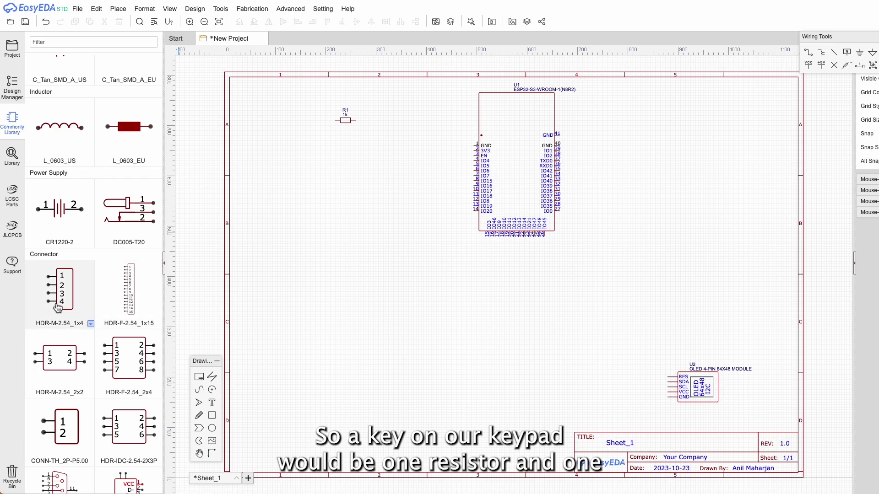
{"action": "scroll", "coordinate": [58, 307], "scroll_direction": "down", "scroll_amount": 4}
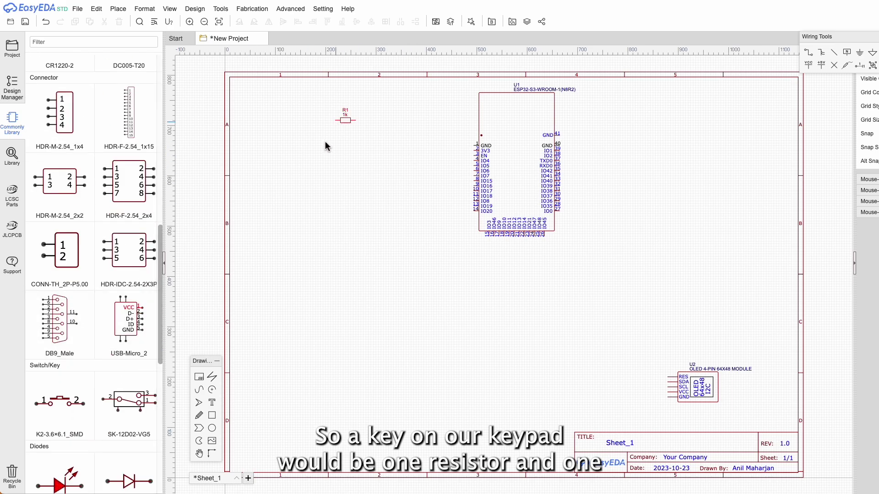
{"action": "left_click", "coordinate": [65, 405]}
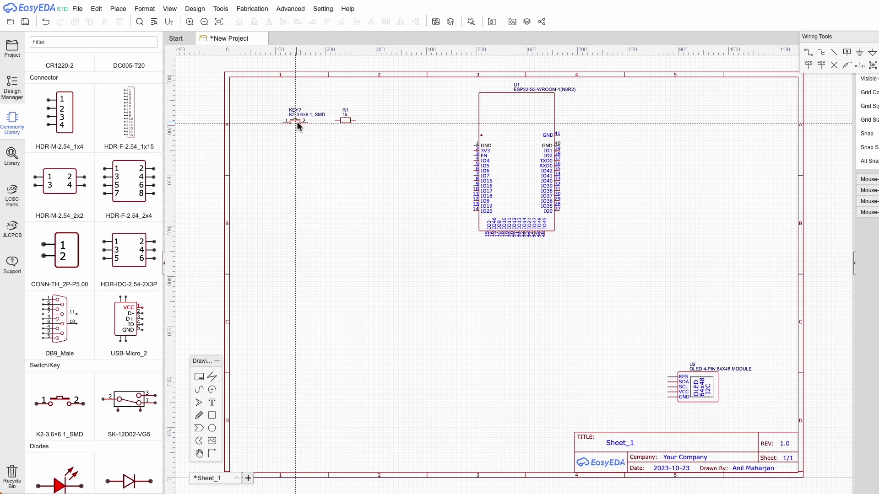
{"action": "left_click", "coordinate": [297, 121]}
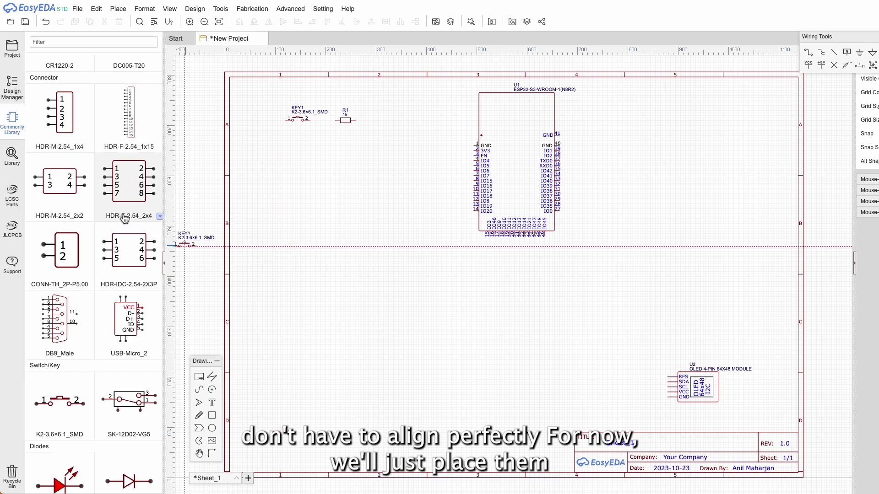
{"action": "scroll", "coordinate": [113, 167], "scroll_direction": "up", "scroll_amount": 5}
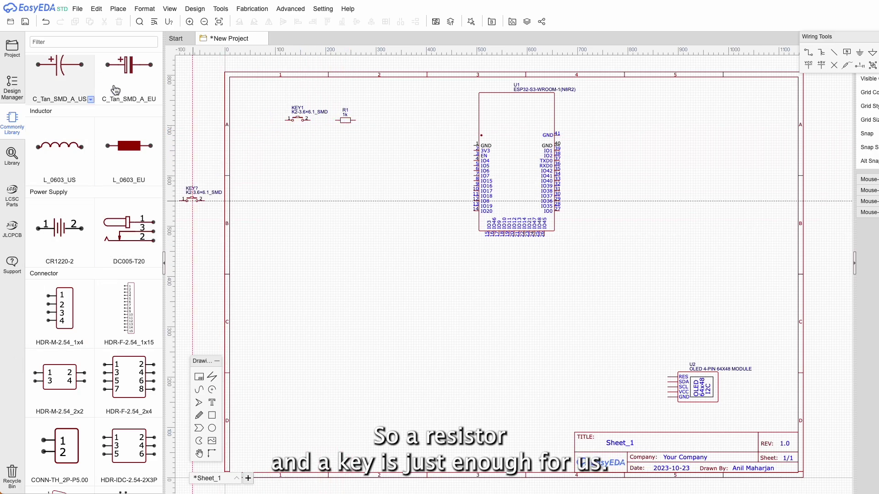
{"action": "right_click", "coordinate": [345, 186]}
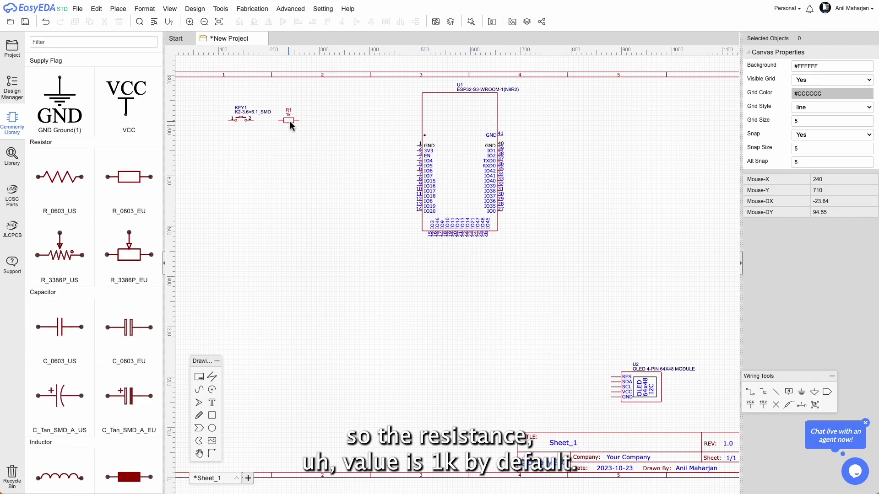
Set the name of resistor R1 to 330.
{"action": "left_click", "coordinate": [289, 120]}
{"action": "double_click", "coordinate": [811, 69]}
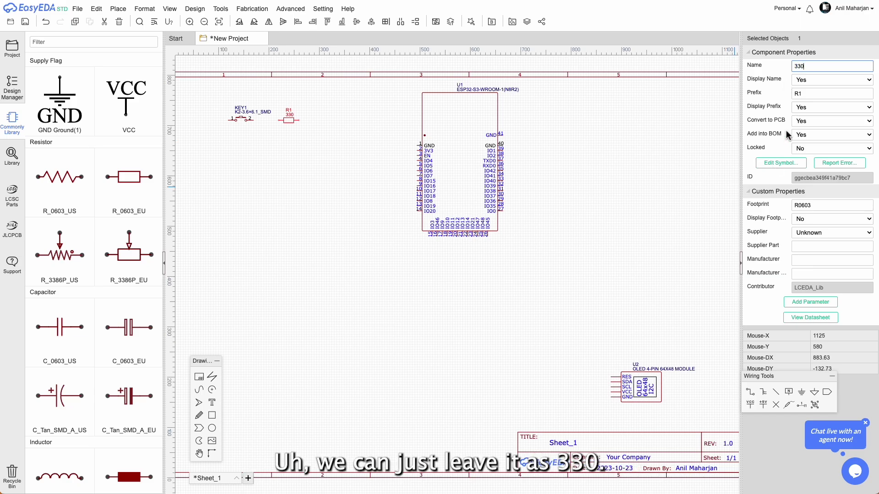
{"action": "left_click", "coordinate": [662, 137]}
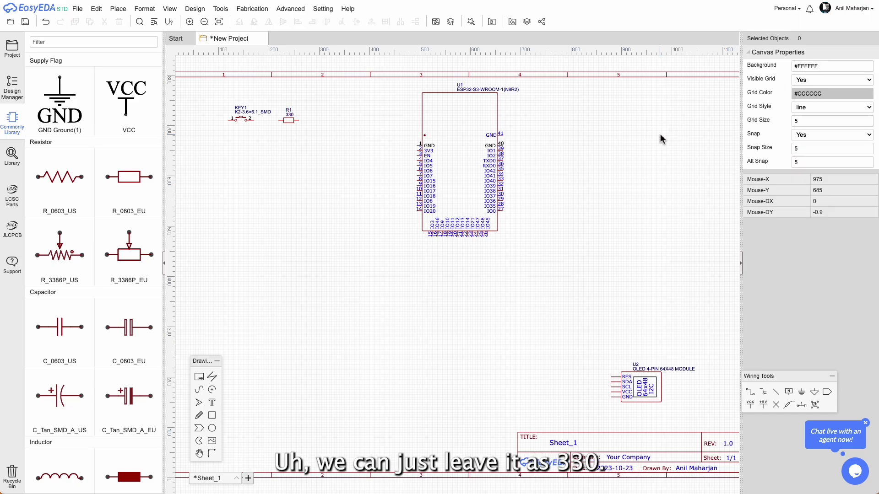
{"action": "left_click", "coordinate": [289, 121]}
{"action": "left_click", "coordinate": [311, 151]}
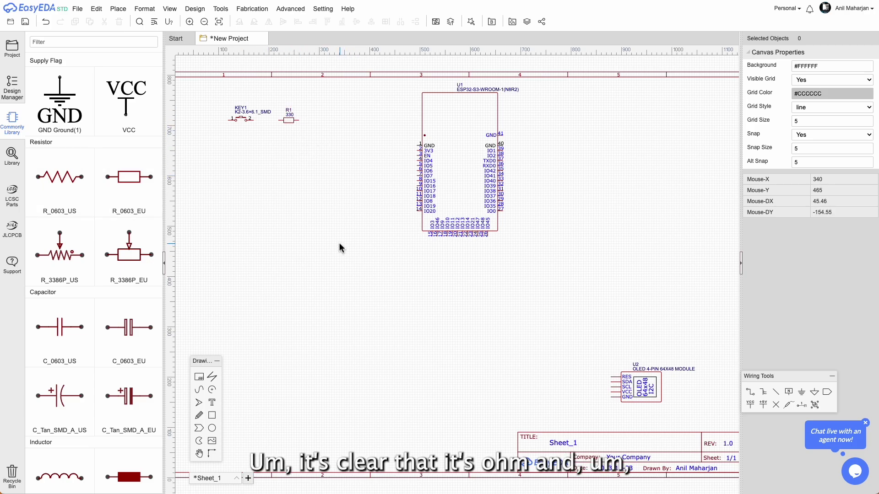
Place a GND ground symbol to the left of the switch and a net port to the right of resistor R1.
{"action": "left_click", "coordinate": [60, 102]}
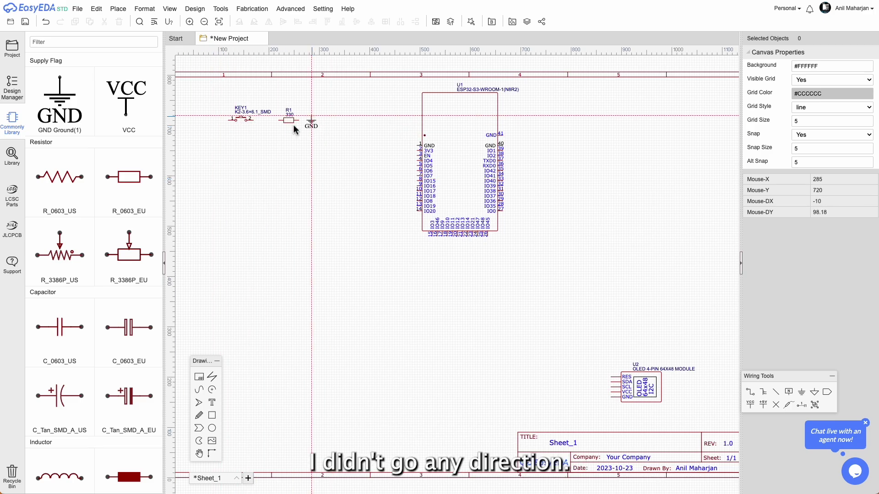
{"action": "left_click", "coordinate": [207, 121]}
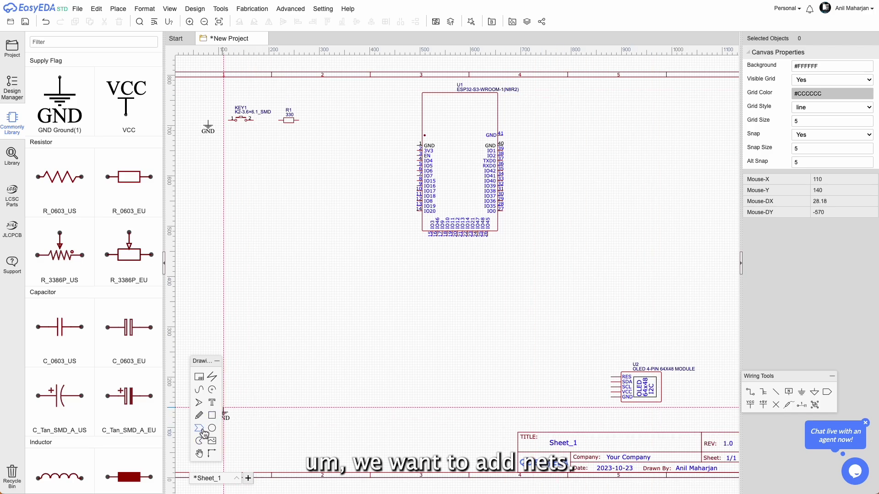
{"action": "left_click", "coordinate": [827, 392]}
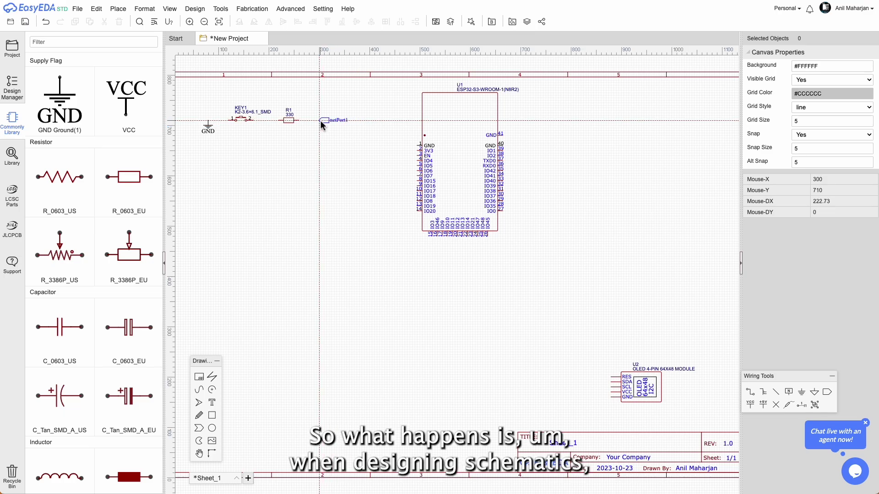
{"action": "left_click", "coordinate": [320, 120]}
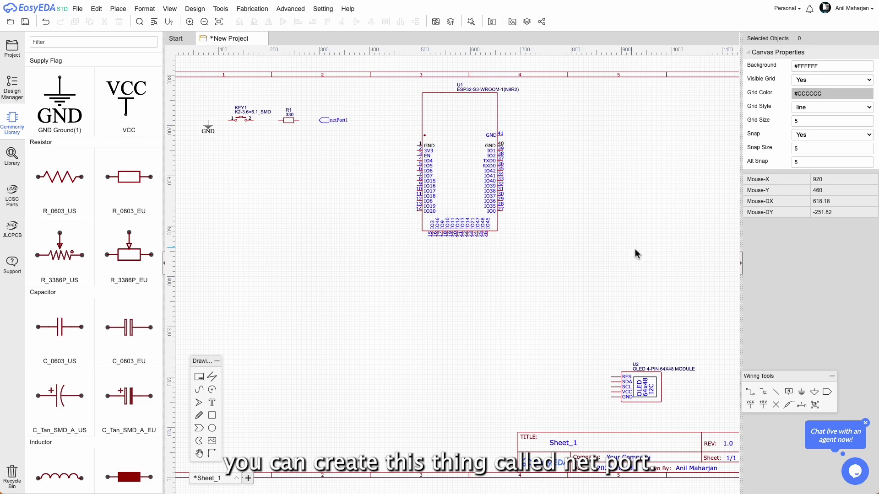
Attach net ports to the ESP32-S3's upper-left GND pin and IO4 pin, and delete the one on the GND pin.
{"action": "left_click", "coordinate": [828, 392]}
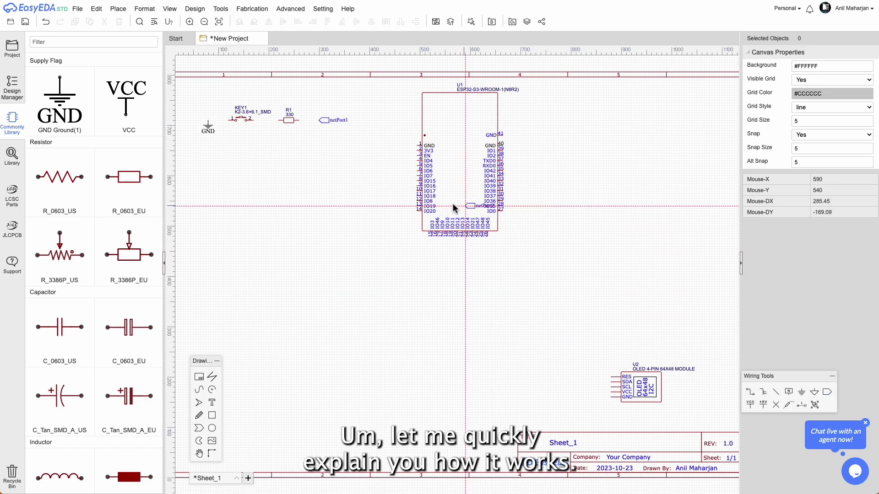
{"action": "left_click", "coordinate": [416, 145]}
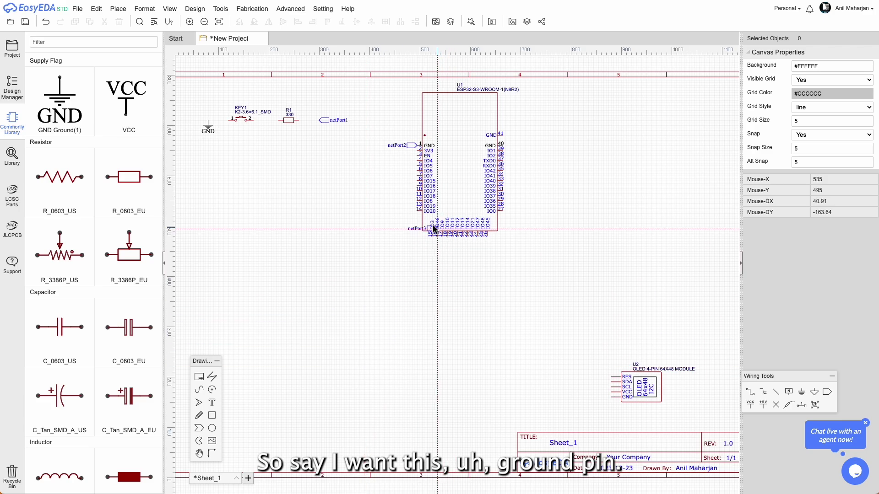
{"action": "left_click", "coordinate": [417, 160]}
{"action": "left_click", "coordinate": [411, 144]}
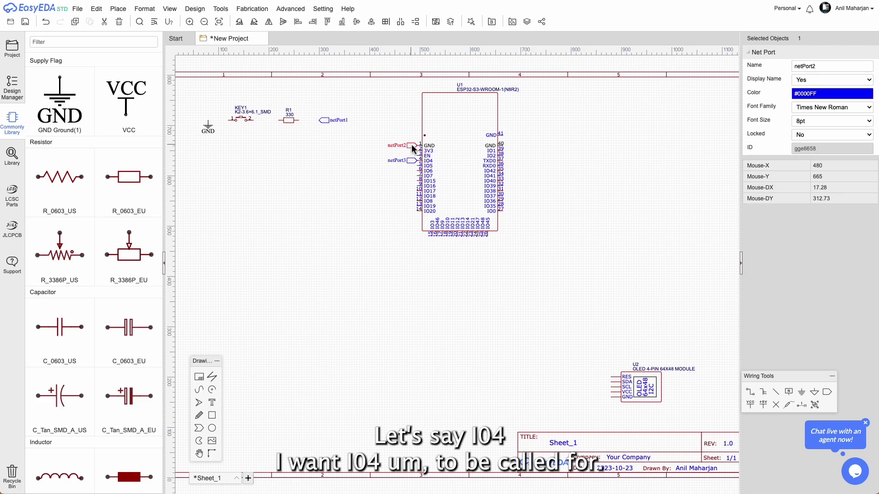
Rename both the net port on the IO4 pin and the net port beside resistor R1 to 4.
{"action": "double_click", "coordinate": [400, 160]}
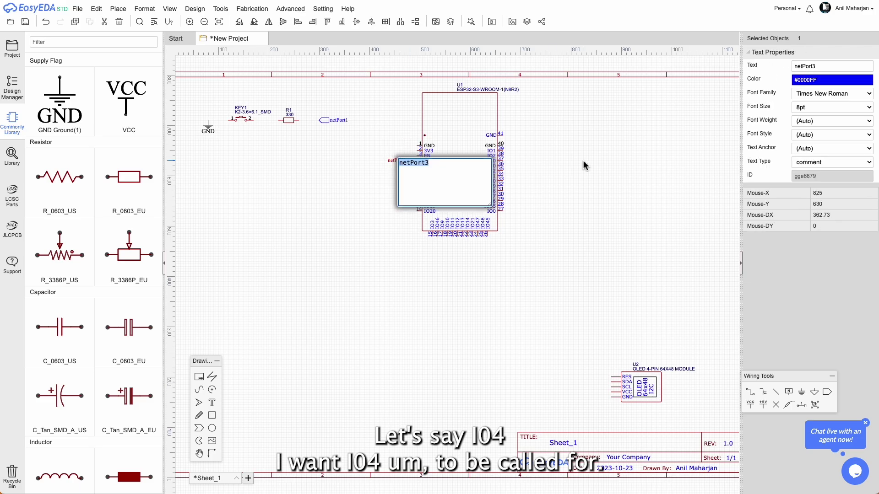
{"action": "type", "text": "4"}
{"action": "left_click", "coordinate": [401, 234]}
{"action": "double_click", "coordinate": [339, 120]}
{"action": "type", "text": "4"}
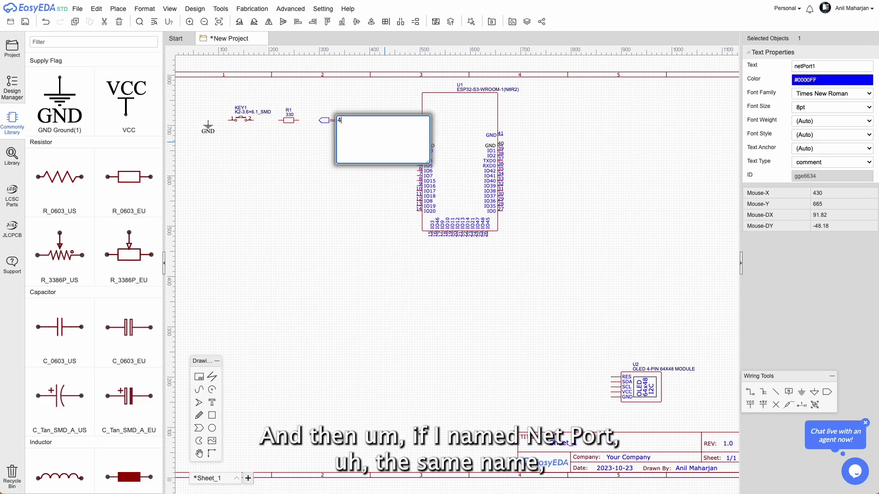
{"action": "left_click", "coordinate": [350, 210]}
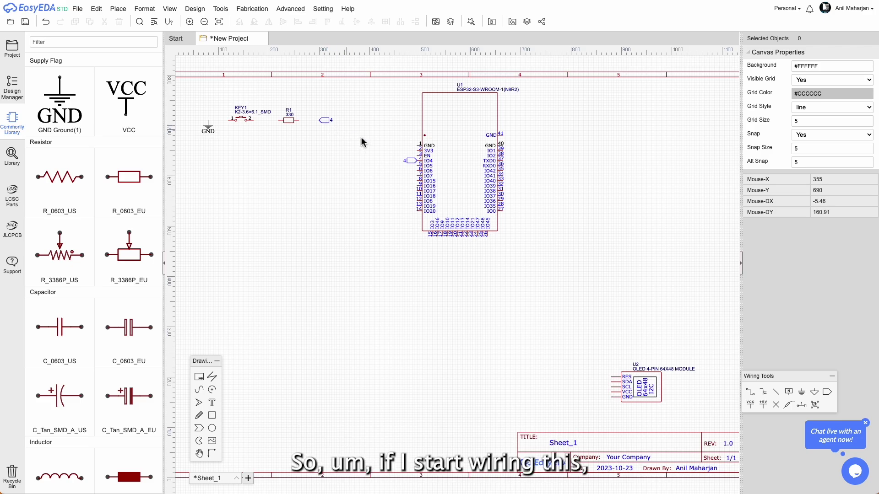
Wire the key circuit in series from net port 4 through resistor R1 and the switch to the GND symbol.
{"action": "left_click", "coordinate": [749, 392]}
{"action": "left_click", "coordinate": [318, 120]}
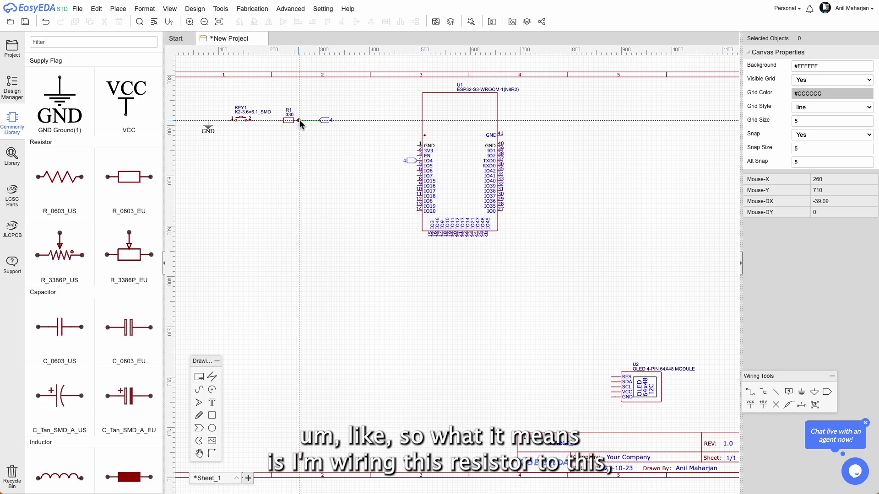
{"action": "left_click", "coordinate": [299, 120]}
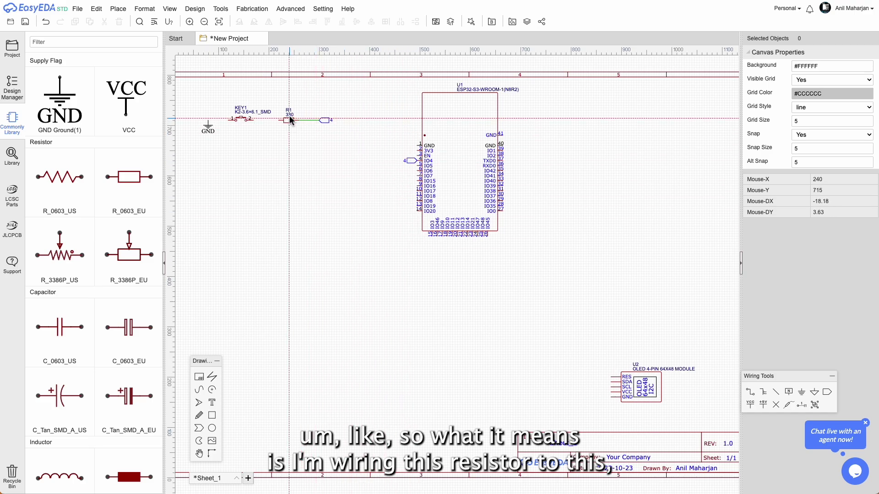
{"action": "left_click", "coordinate": [405, 158]}
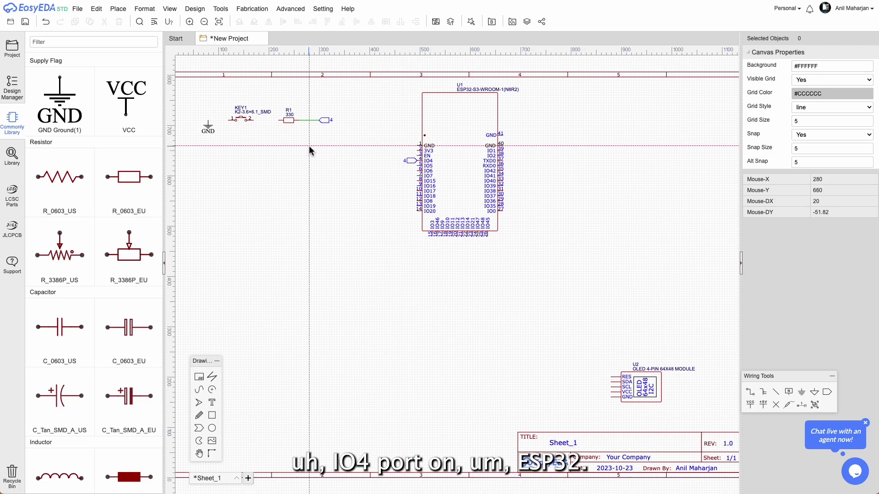
{"action": "left_click", "coordinate": [283, 119]}
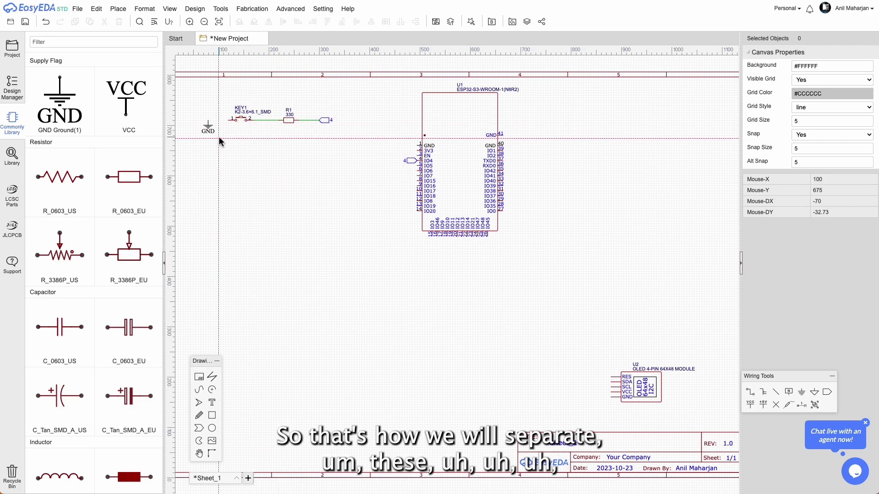
{"action": "left_click", "coordinate": [229, 120]}
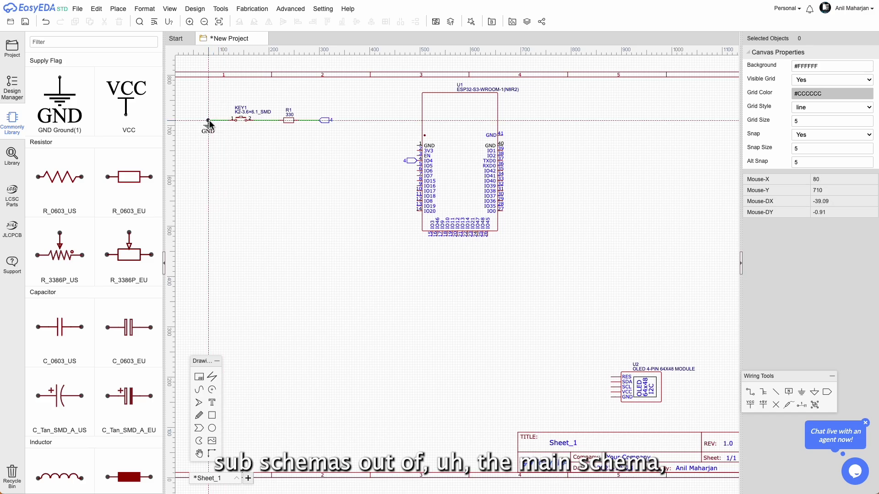
{"action": "left_click", "coordinate": [208, 122]}
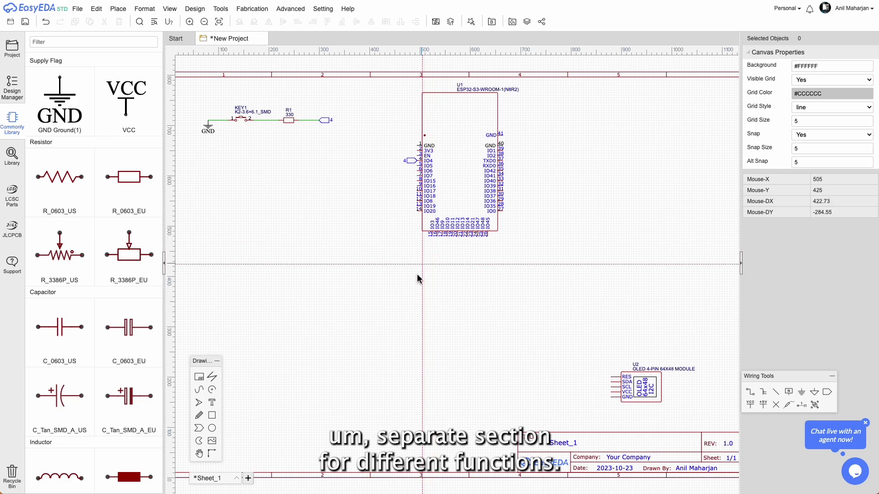
Attach net ports to the OLED module's RES, SDA, SCL and VCC pins.
{"action": "left_click", "coordinate": [826, 392]}
{"action": "left_click", "coordinate": [613, 377]}
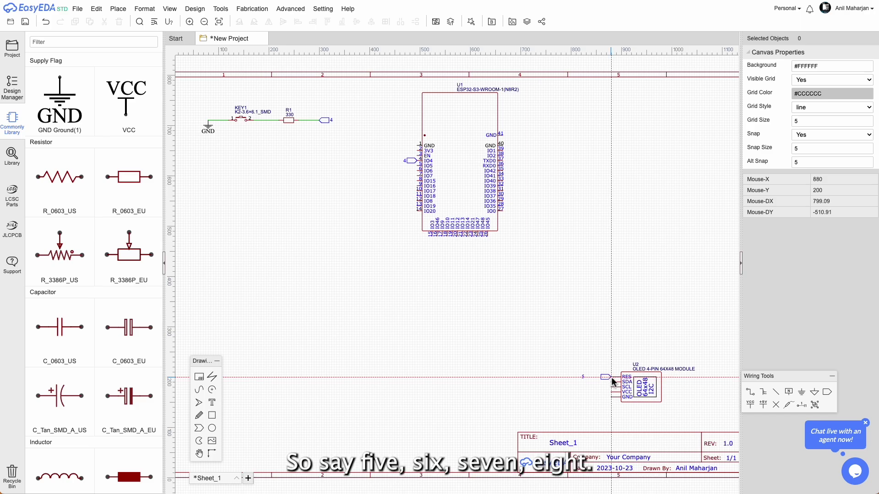
{"action": "left_click", "coordinate": [611, 382]}
{"action": "left_click", "coordinate": [612, 387]}
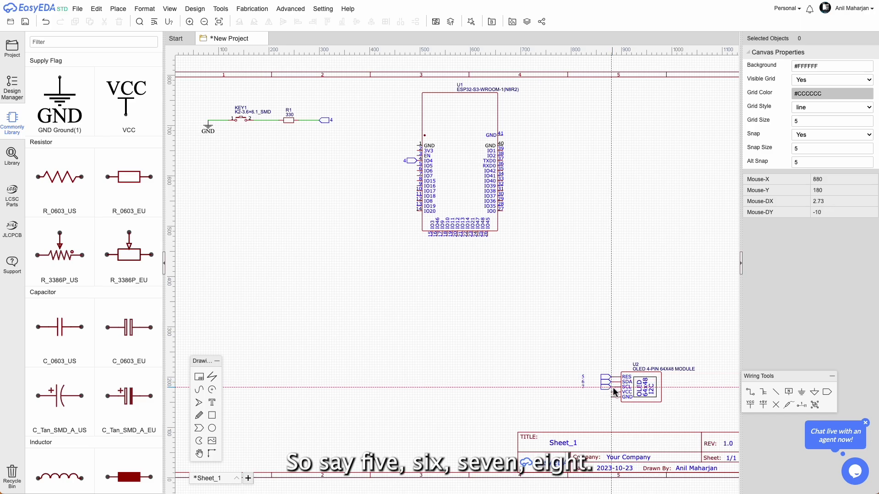
{"action": "left_click", "coordinate": [612, 392]}
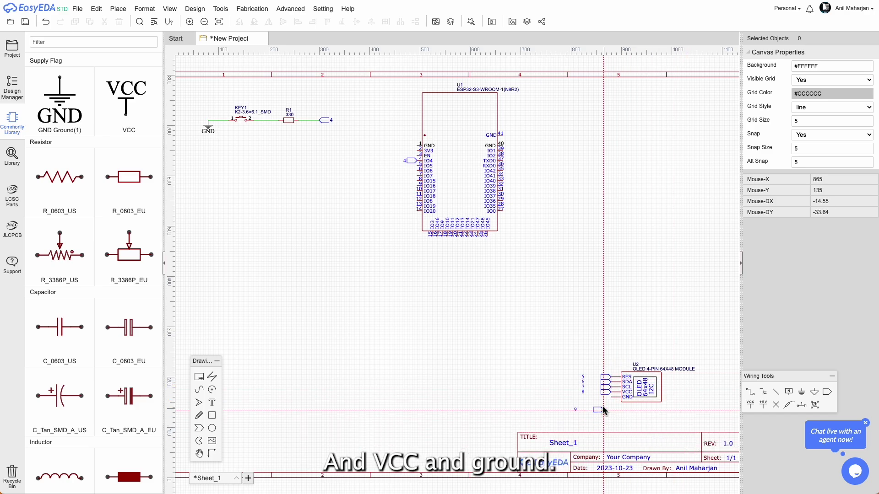
{"action": "right_click", "coordinate": [609, 402]}
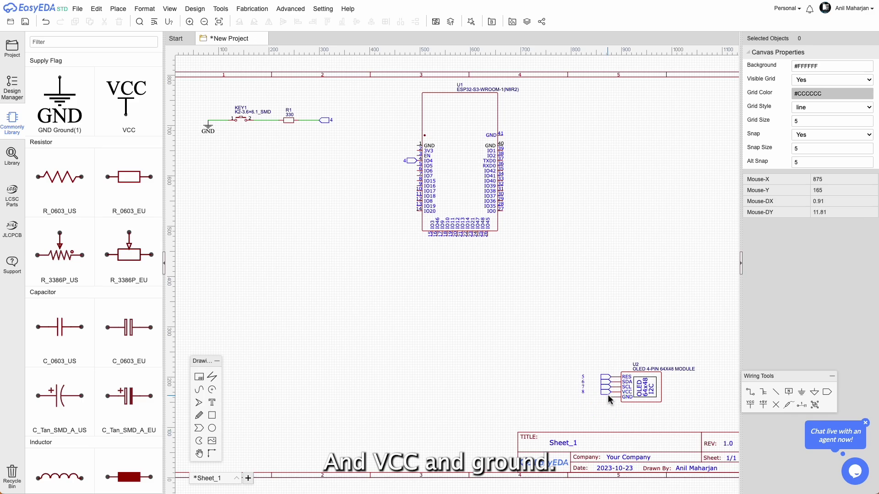
Replace the net port on the OLED's VCC pin with a VCC symbol beside it, and attach a GND symbol to its GND pin.
{"action": "left_click", "coordinate": [125, 97]}
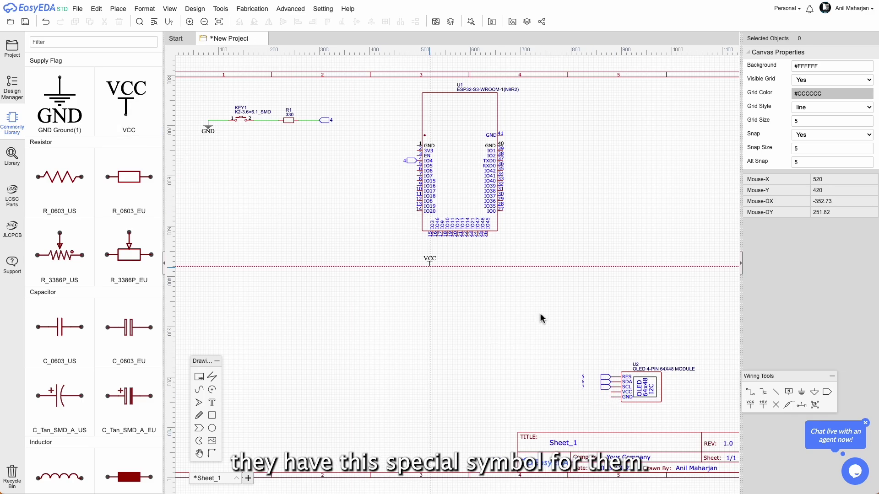
{"action": "left_click", "coordinate": [594, 393]}
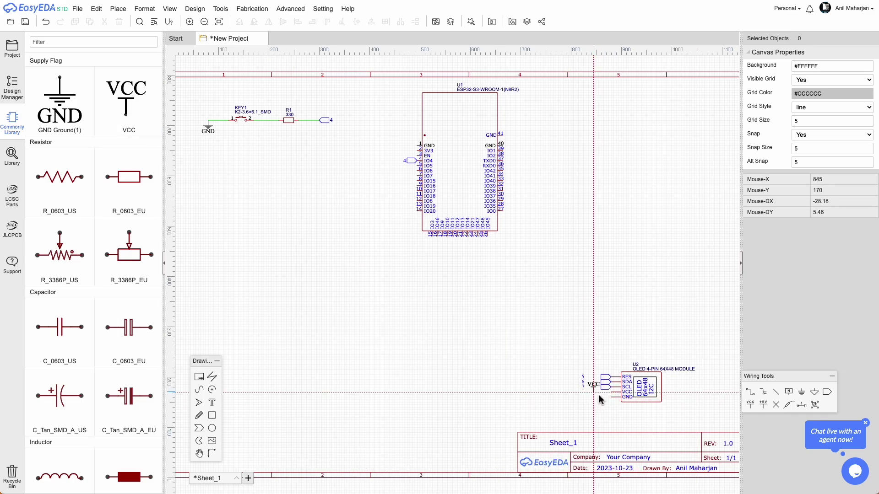
{"action": "left_click", "coordinate": [60, 100]}
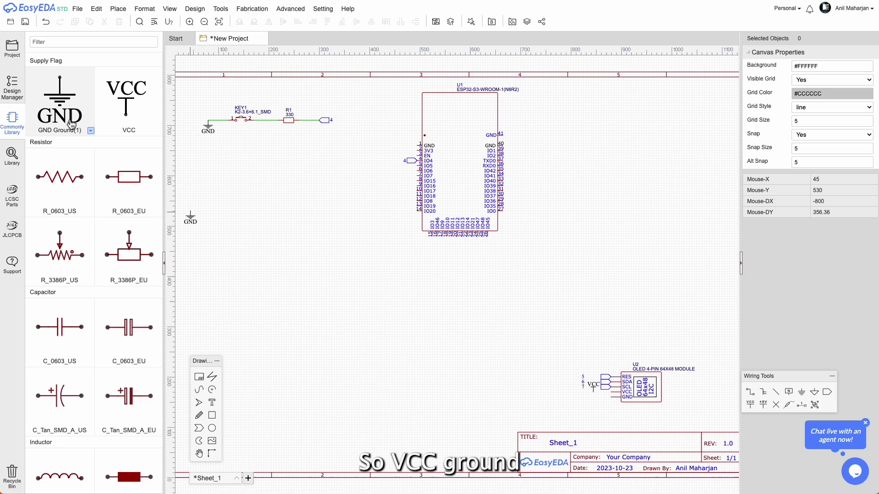
{"action": "left_click", "coordinate": [605, 397]}
{"action": "key", "text": "Escape"}
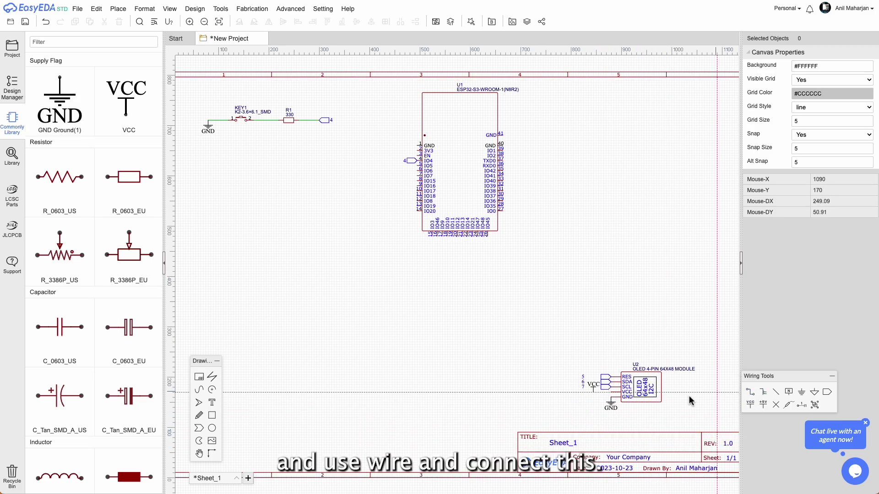
Wire the VCC symbol to the OLED module's VCC pin.
{"action": "key", "text": "w"}
{"action": "left_click", "coordinate": [593, 392]}
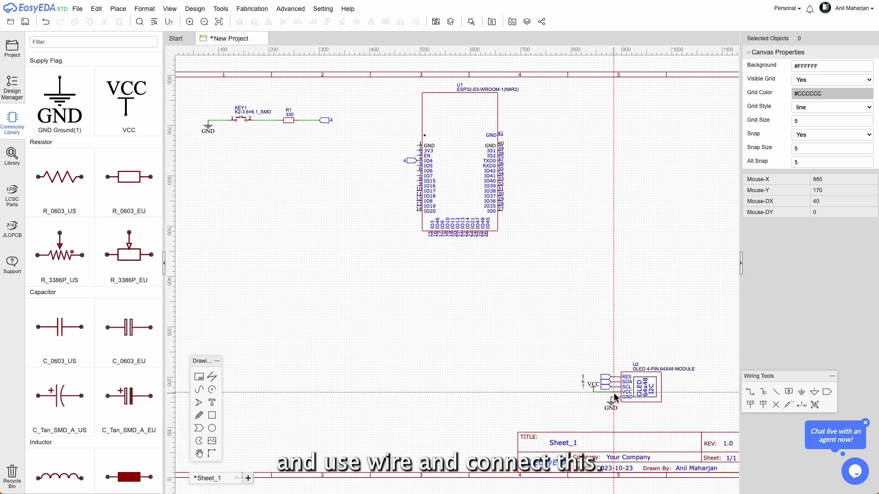
{"action": "left_click", "coordinate": [612, 393]}
{"action": "key", "text": "Escape"}
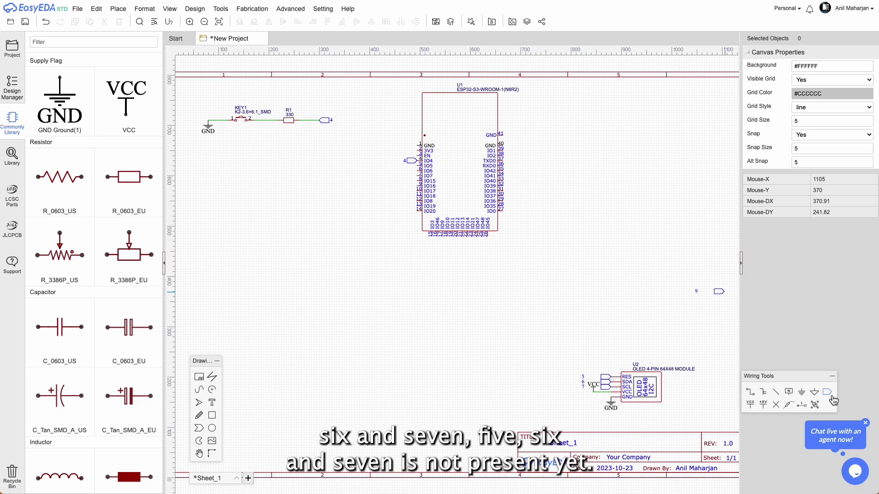
Attach three net ports to the ESP32-S3 module's IO5, IO6 and IO7 pins.
{"action": "left_click", "coordinate": [416, 165]}
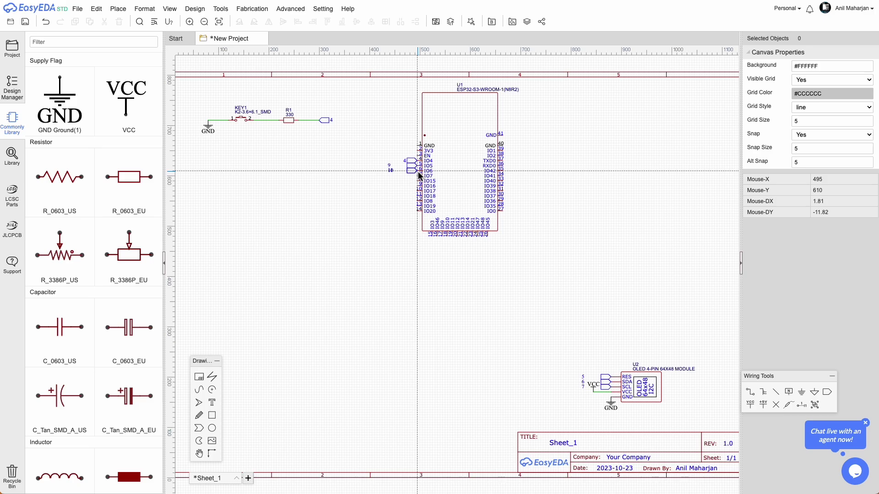
{"action": "left_click", "coordinate": [418, 171]}
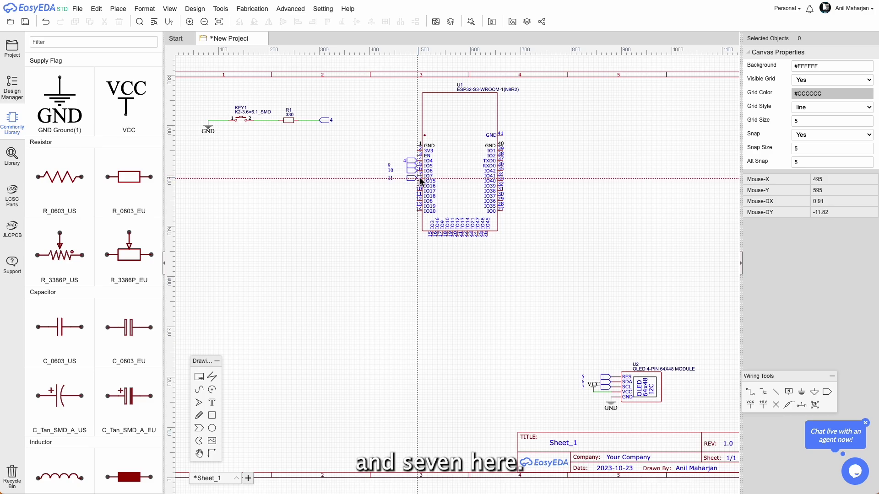
{"action": "left_click", "coordinate": [419, 176]}
{"action": "key", "text": "Escape"}
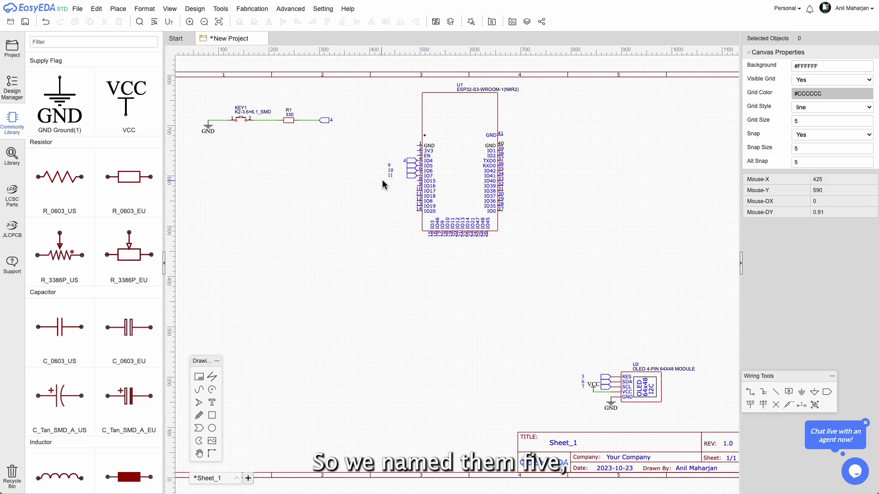
Rename the new net ports on IO5, IO6 and IO7 as 5, 6 and 7 respectively.
{"action": "double_click", "coordinate": [390, 166]}
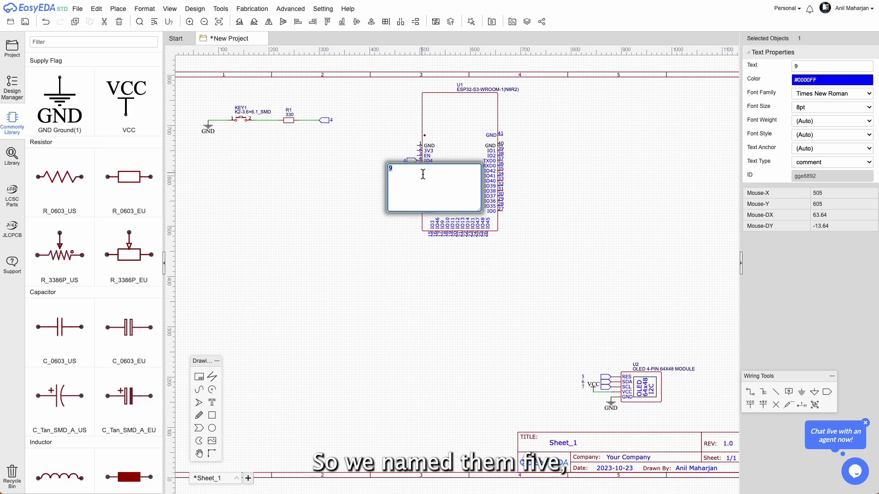
{"action": "key", "text": "Return"}
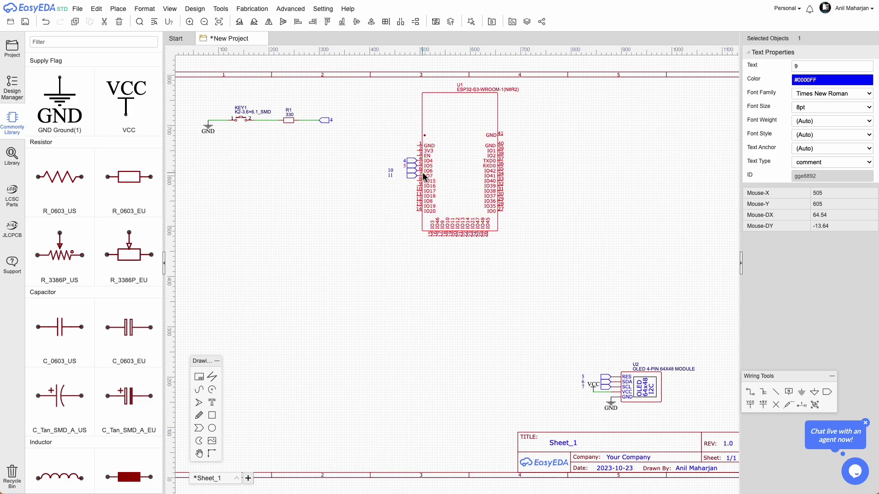
{"action": "left_click", "coordinate": [394, 170]}
{"action": "left_click", "coordinate": [392, 171]}
{"action": "double_click", "coordinate": [392, 172]}
{"action": "type", "text": "6"}
{"action": "key", "text": "Return"}
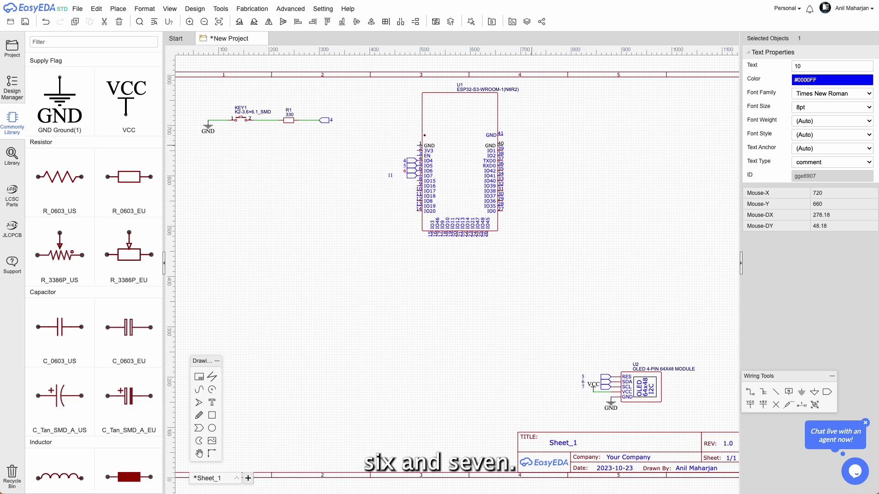
{"action": "double_click", "coordinate": [390, 176]}
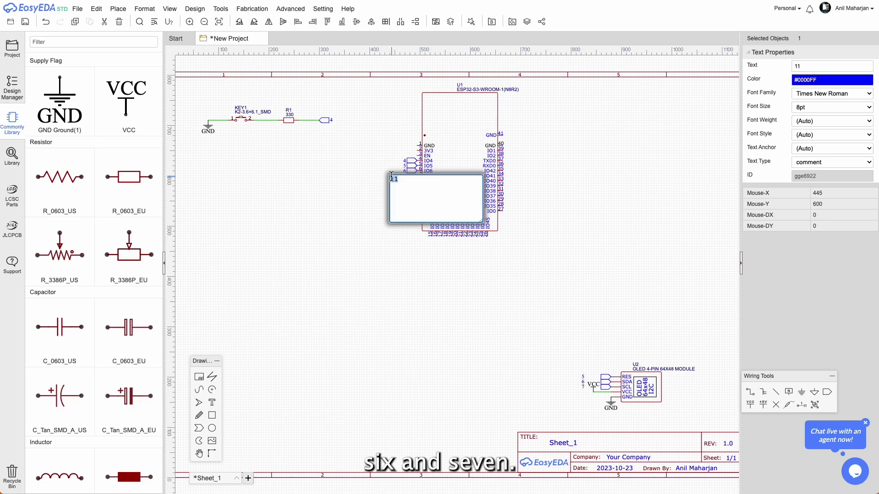
{"action": "type", "text": "7"}
{"action": "key", "text": "Return"}
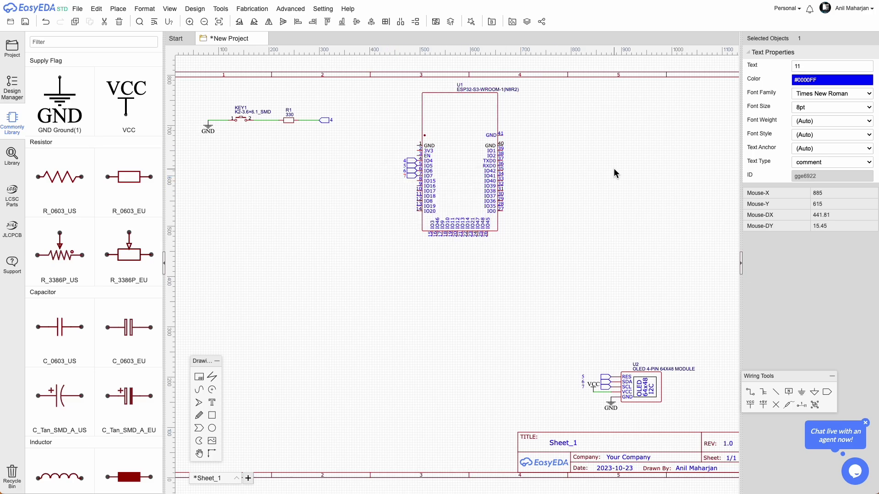
{"action": "left_click", "coordinate": [464, 371]}
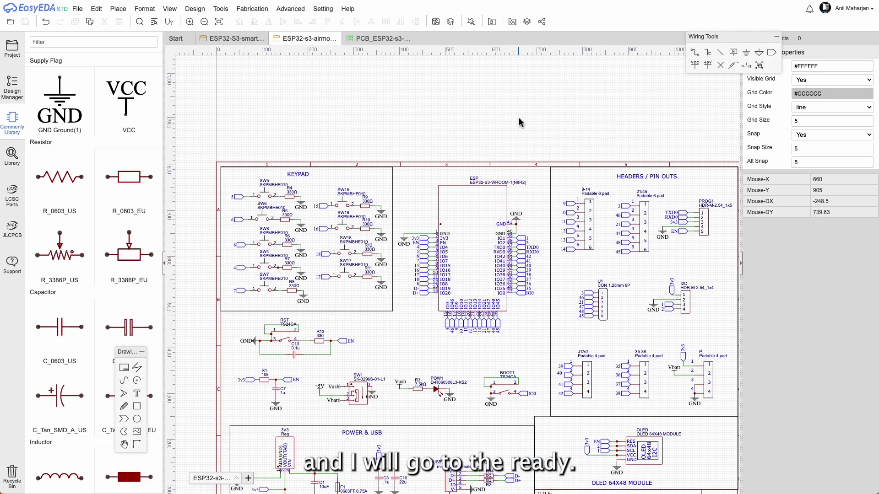
View the whole finished ESP32-S3 Smart controller schematic, hiding the component library and canvas properties to enlarge the drawing area.
{"action": "right_click_drag", "start_coordinate": [518, 122], "coordinate": [451, 45]}
{"action": "right_click_drag", "start_coordinate": [715, 305], "coordinate": [756, 282]}
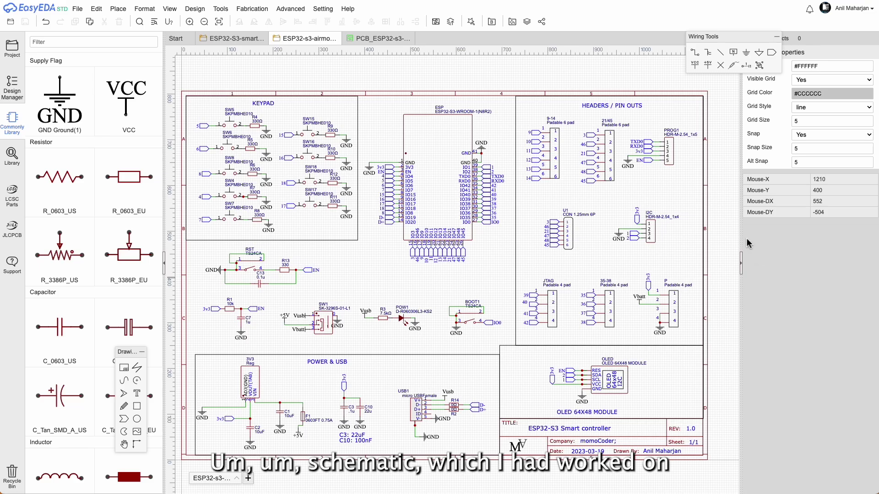
{"action": "right_click_drag", "start_coordinate": [727, 229], "coordinate": [726, 262]}
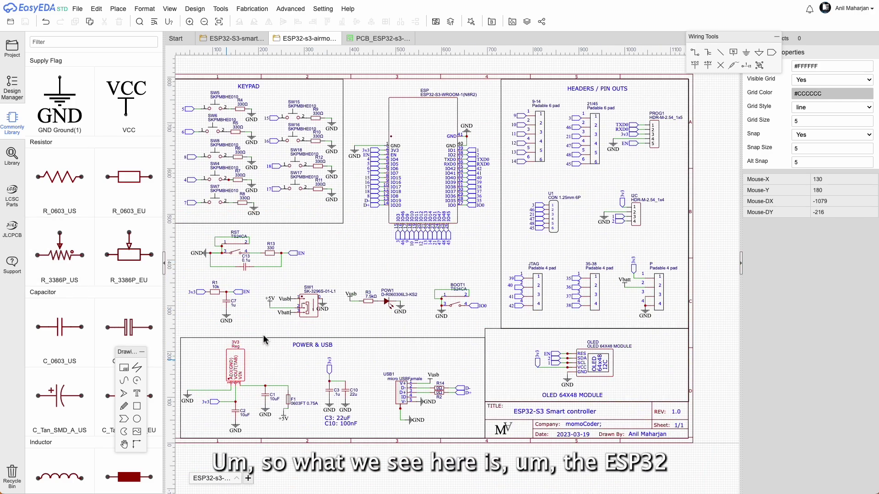
{"action": "left_click", "coordinate": [164, 265]}
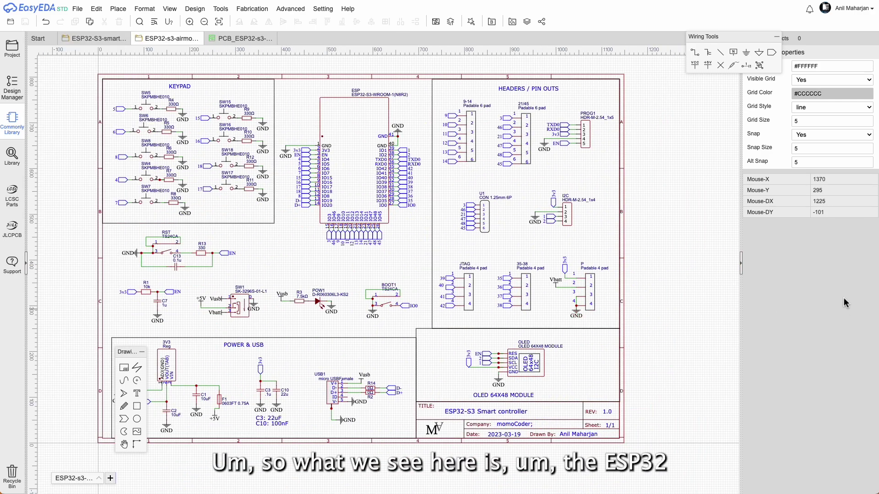
{"action": "left_click", "coordinate": [741, 263]}
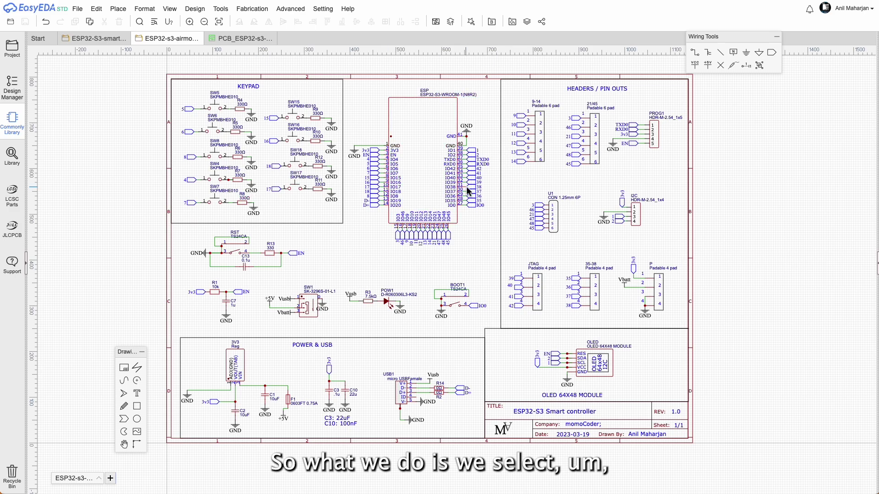
Open the author's blog in a new browser tab and open the post "Safe and Unsafe pins in ESP32 and ESP32-S3".
{"action": "key", "text": "super+t"}
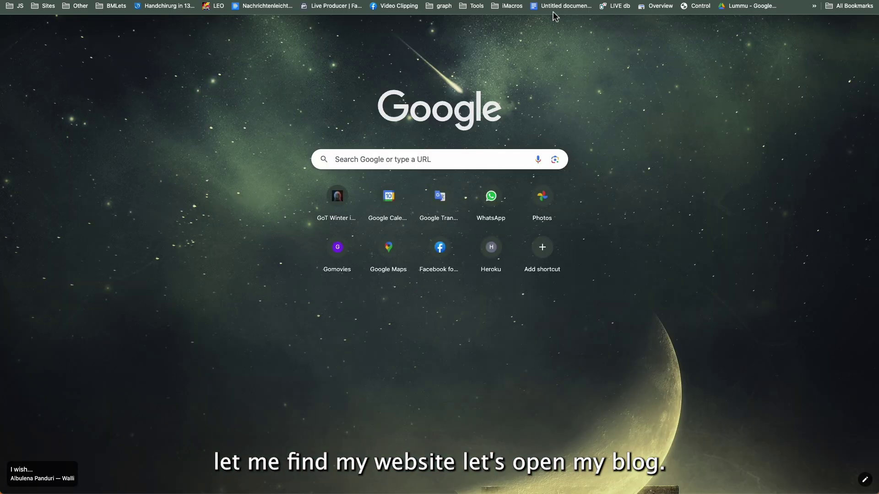
{"action": "left_click", "coordinate": [536, 14]}
{"action": "type", "text": "anil"}
{"action": "key", "text": "Return"}
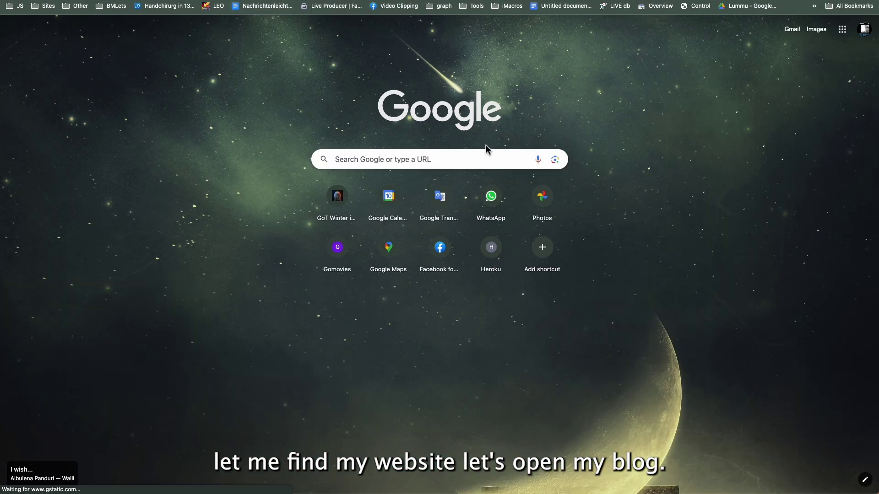
{"action": "scroll", "coordinate": [421, 308], "scroll_direction": "down", "scroll_amount": 20}
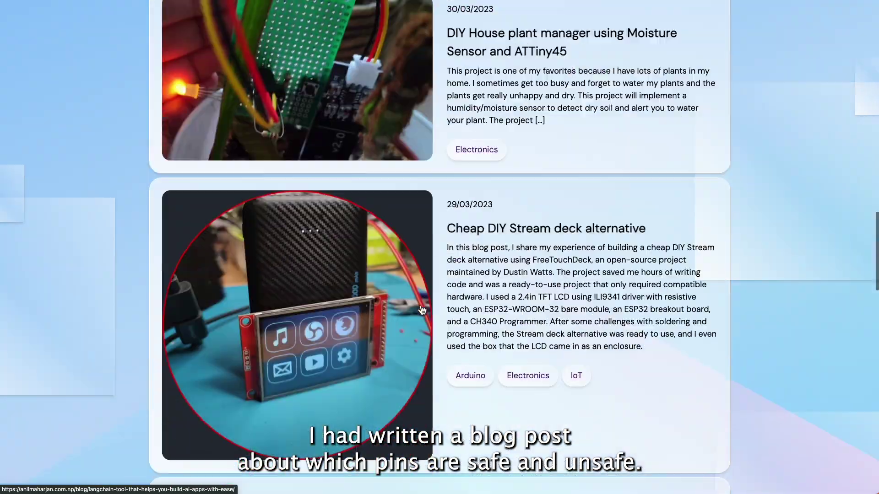
{"action": "scroll", "coordinate": [420, 308], "scroll_direction": "down", "scroll_amount": 5}
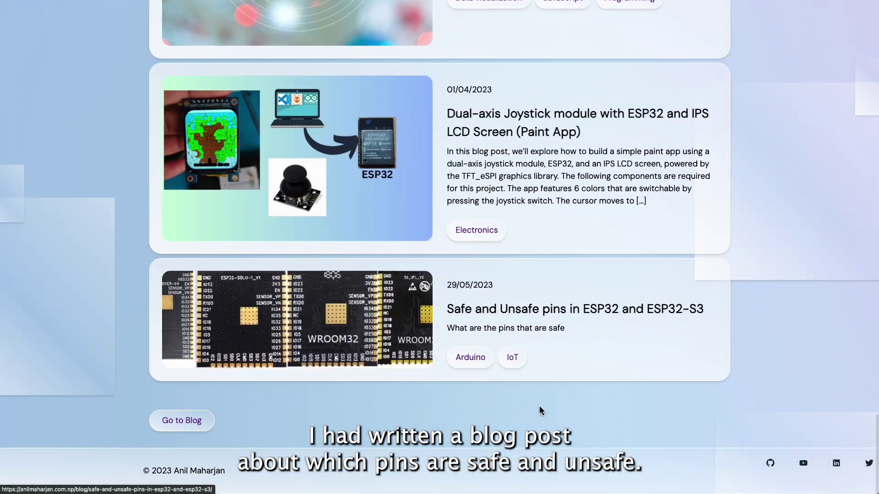
{"action": "left_click", "coordinate": [530, 309]}
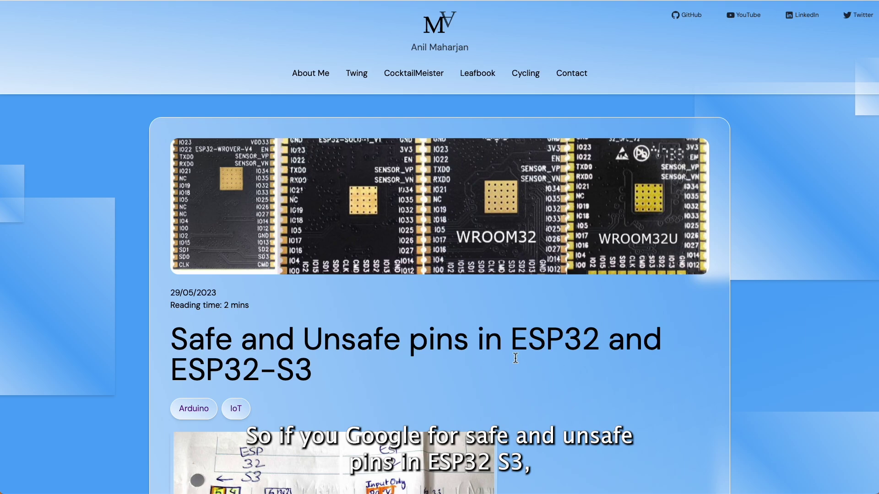
Read the blog post's pin usability sections and its chart of the ESP32-S3 on the AI-Thinker ESP-32 breakout board.
{"action": "scroll", "coordinate": [515, 358], "scroll_direction": "down", "scroll_amount": 2}
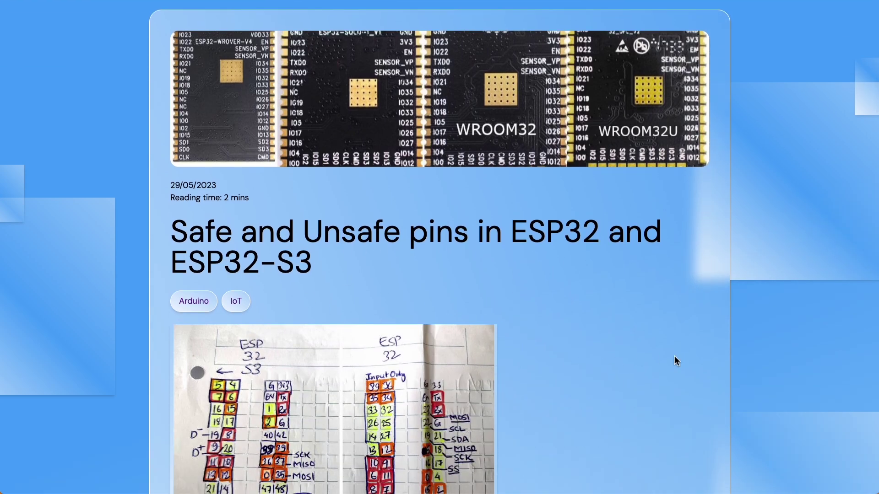
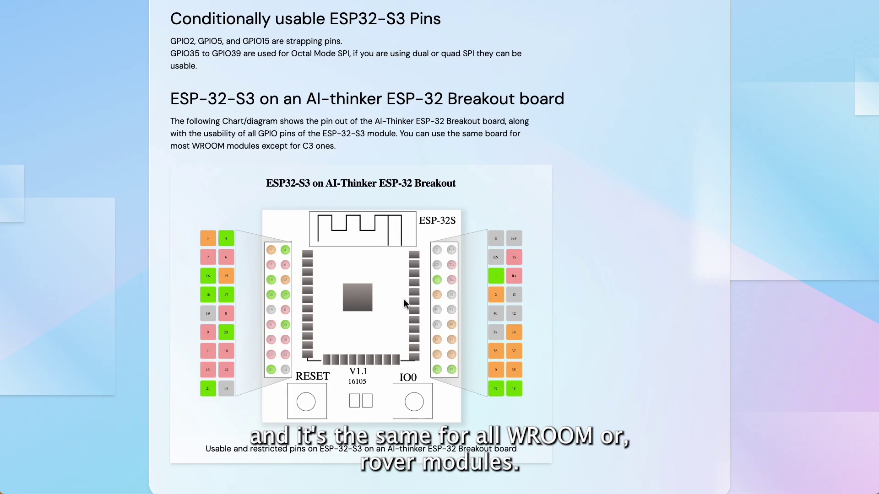
{"action": "scroll", "coordinate": [406, 284], "scroll_direction": "up", "scroll_amount": 15}
{"action": "scroll", "coordinate": [243, 102], "scroll_direction": "up", "scroll_amount": 1}
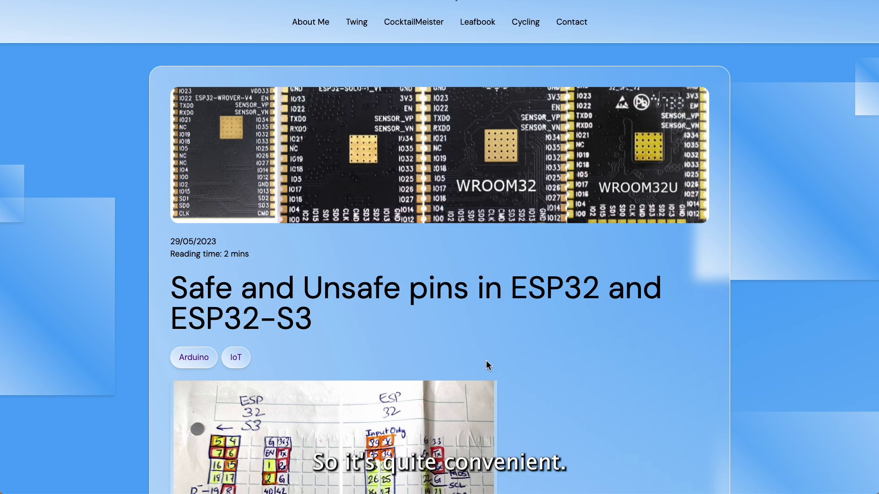
{"action": "scroll", "coordinate": [486, 361], "scroll_direction": "down", "scroll_amount": 20}
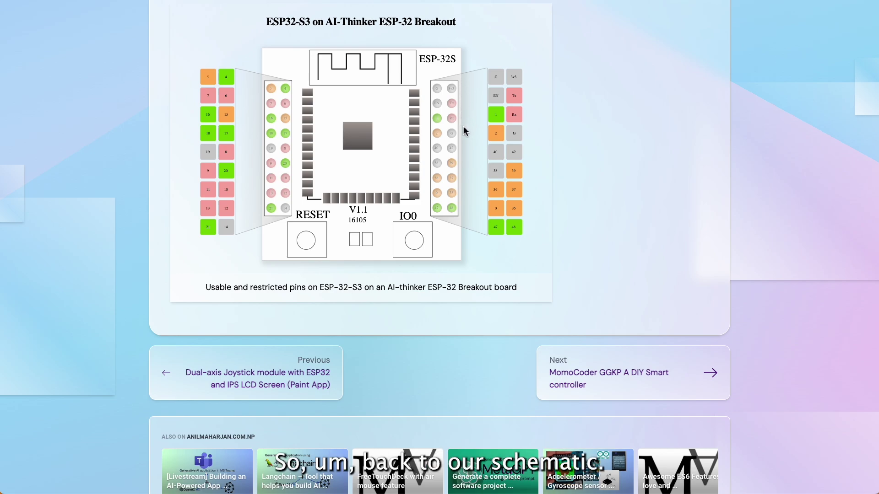
{"action": "scroll", "coordinate": [464, 131], "scroll_direction": "up", "scroll_amount": 10}
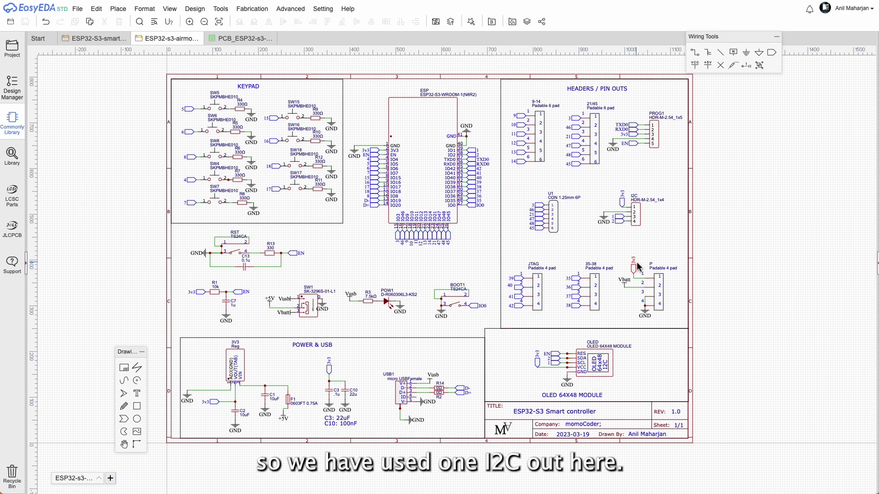
Switch back to the finished EasyEDA schematic and examine the four-pin I2C header and the OLED 64X48 module with their net connections.
{"action": "left_click", "coordinate": [622, 205]}
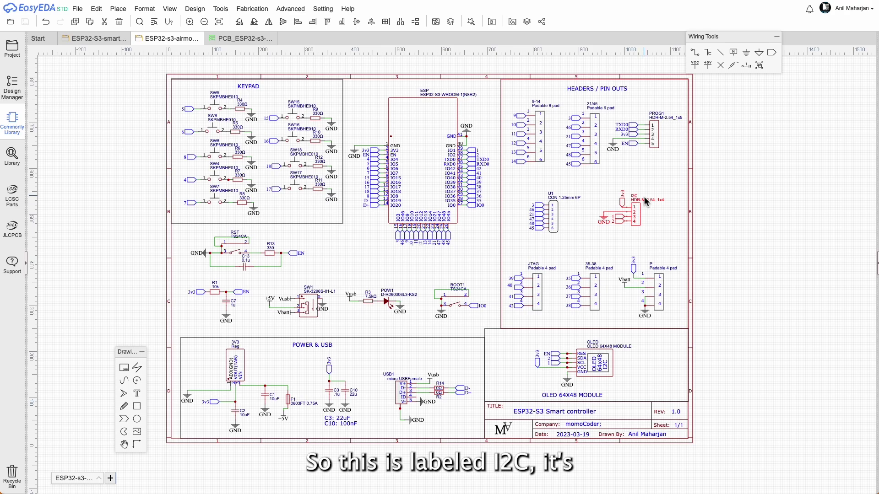
{"action": "left_click", "coordinate": [639, 224]}
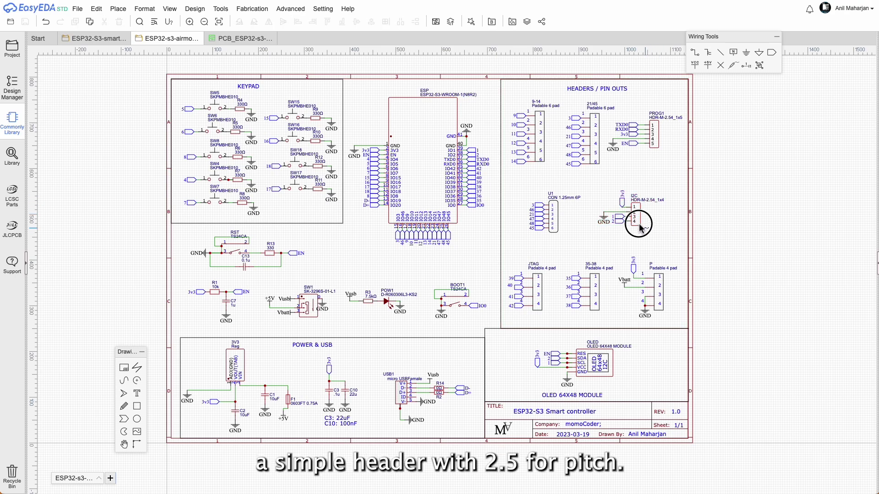
{"action": "left_click", "coordinate": [648, 207]}
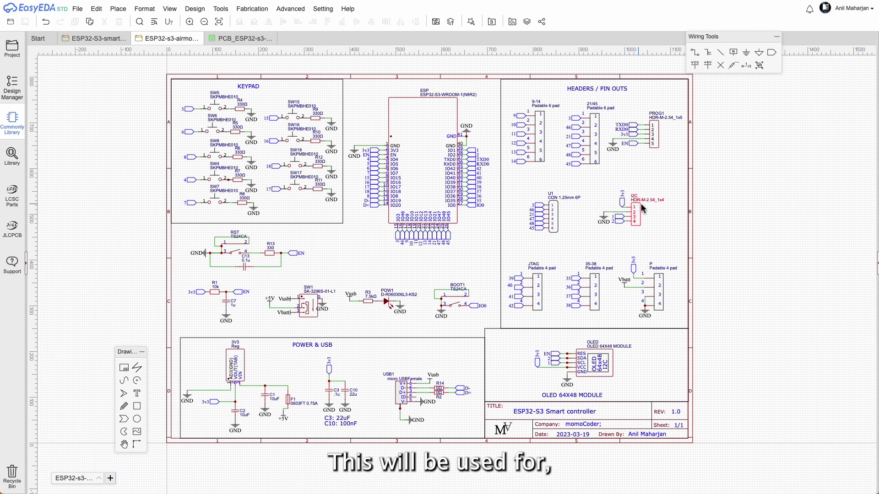
{"action": "left_click_drag", "start_coordinate": [661, 229], "coordinate": [601, 186]}
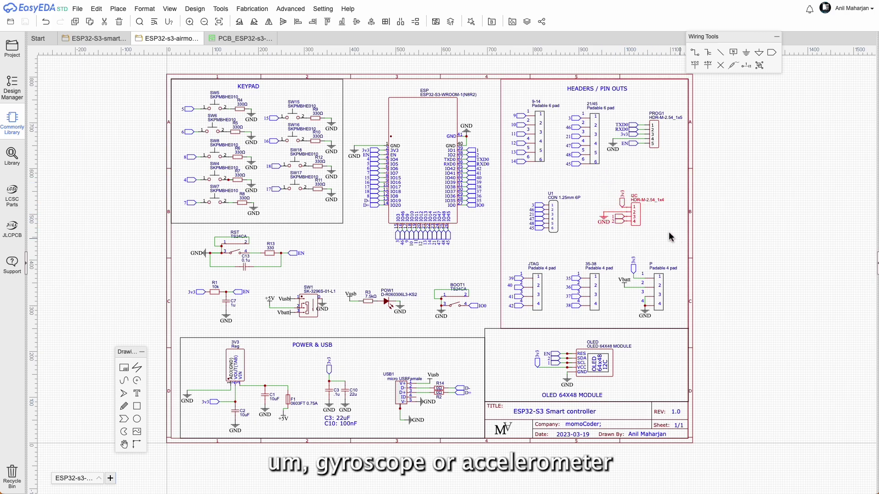
{"action": "left_click_drag", "start_coordinate": [667, 232], "coordinate": [604, 193]}
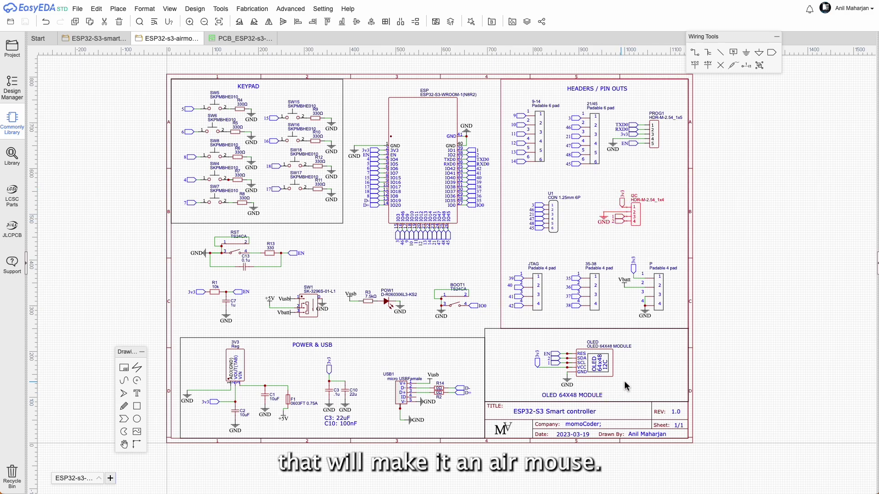
{"action": "left_click_drag", "start_coordinate": [634, 383], "coordinate": [527, 339]}
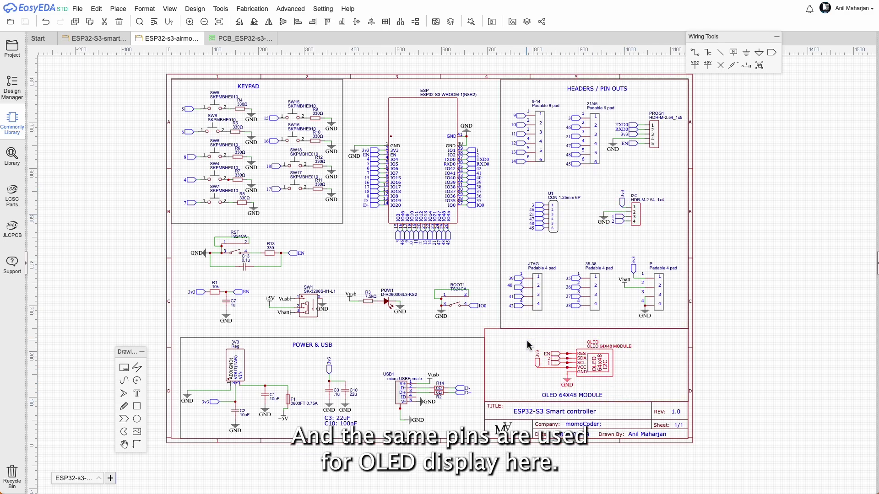
{"action": "left_click", "coordinate": [652, 362]}
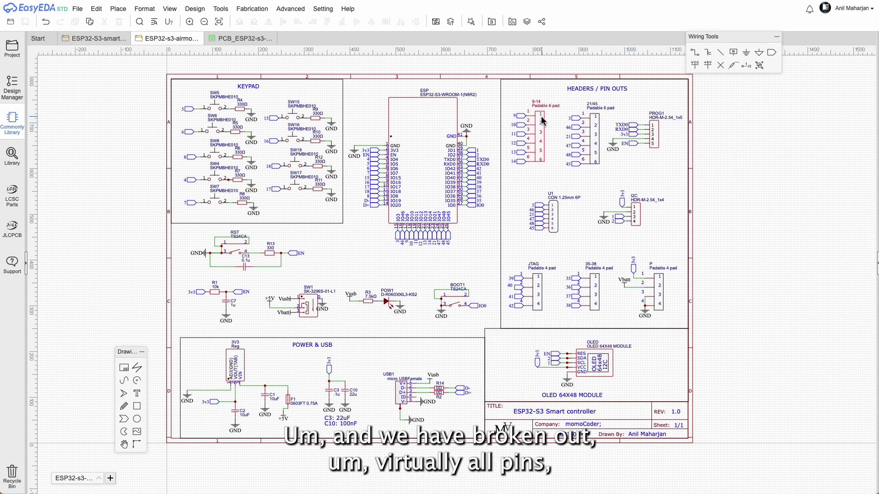
Examine the 9-14, 21/45 and P pad headers with their net ports in the HEADERS / PIN OUTS block.
{"action": "left_click", "coordinate": [516, 94]}
{"action": "left_click_drag", "start_coordinate": [516, 94], "coordinate": [604, 320]}
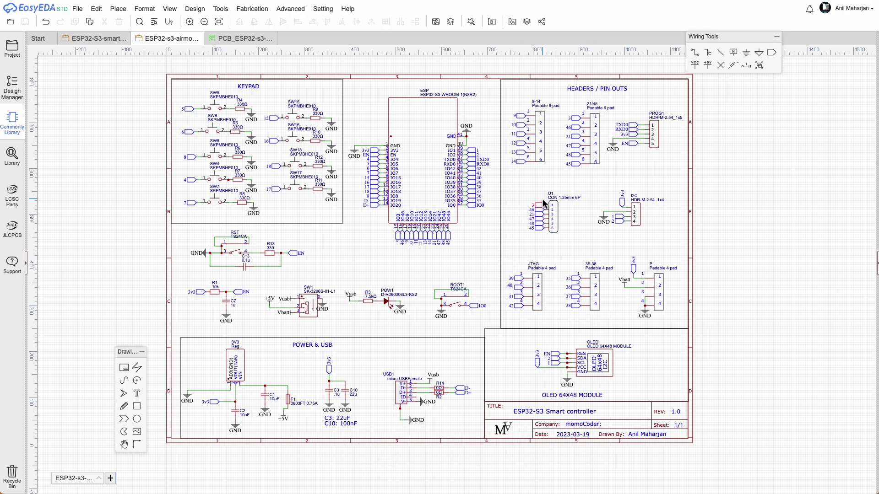
{"action": "left_click_drag", "start_coordinate": [540, 177], "coordinate": [523, 111]}
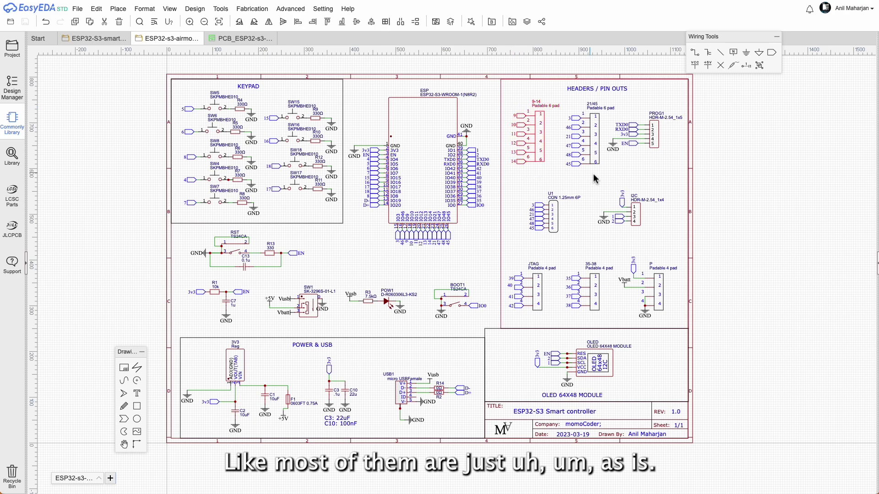
{"action": "left_click_drag", "start_coordinate": [607, 173], "coordinate": [579, 112]}
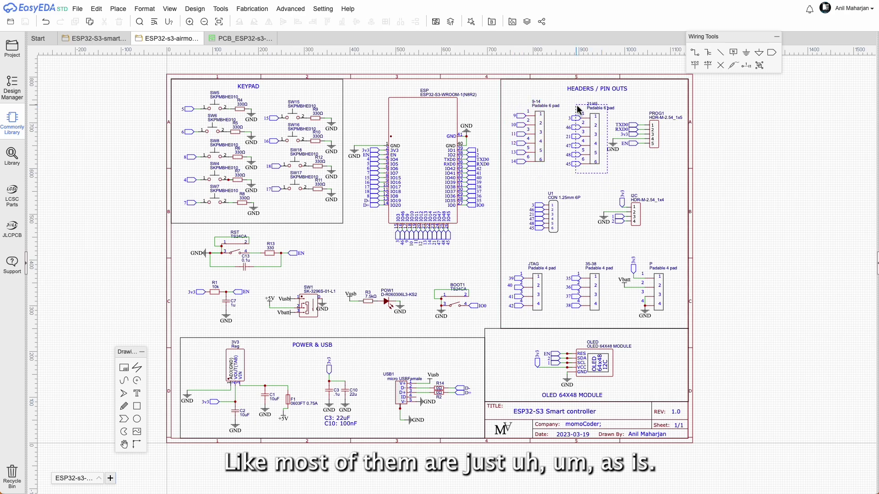
{"action": "left_click_drag", "start_coordinate": [540, 183], "coordinate": [506, 90]}
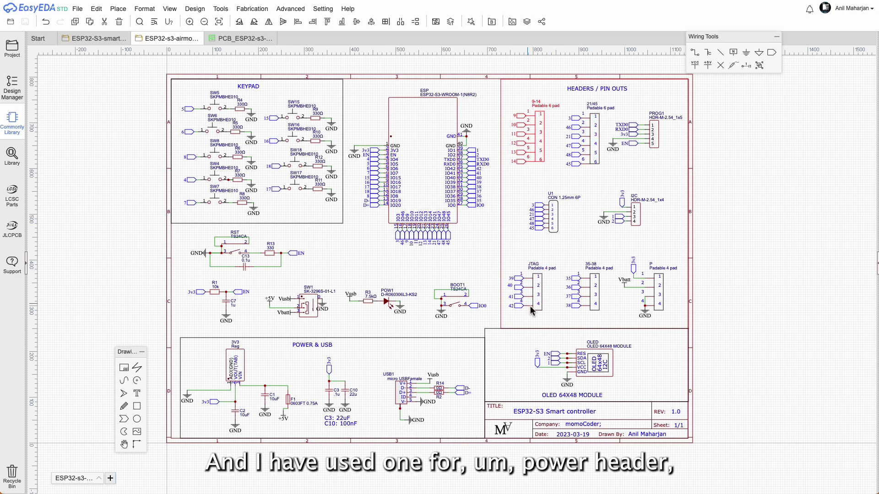
{"action": "left_click_drag", "start_coordinate": [678, 320], "coordinate": [627, 247]}
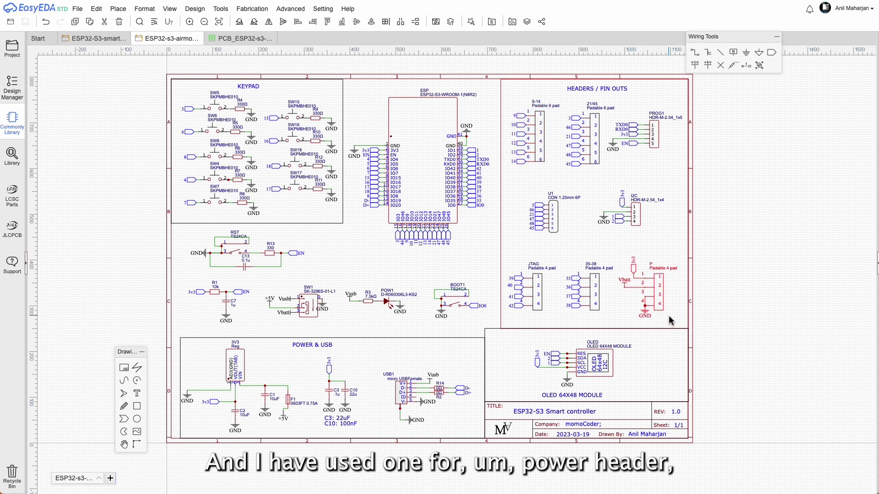
Examine the P power pad header with its 3v3, Vbatt and GND connections in the HEADERS / PIN OUTS block.
{"action": "key", "text": "Escape"}
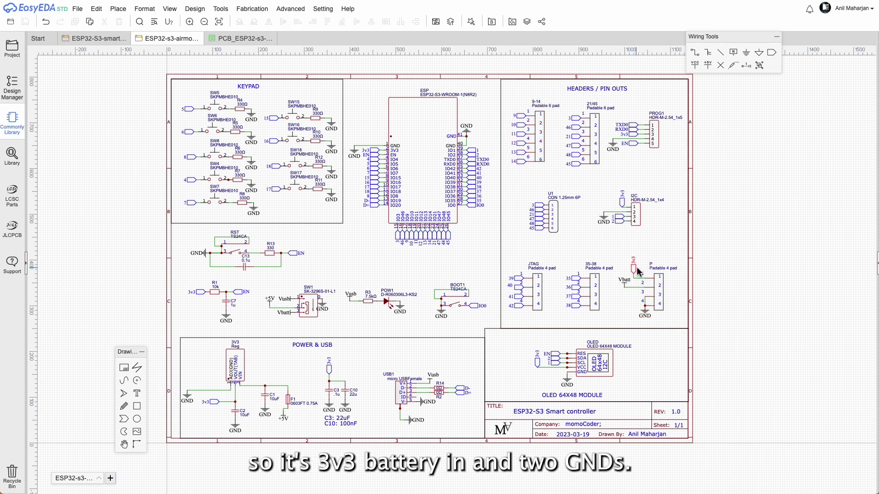
{"action": "left_click", "coordinate": [623, 284]}
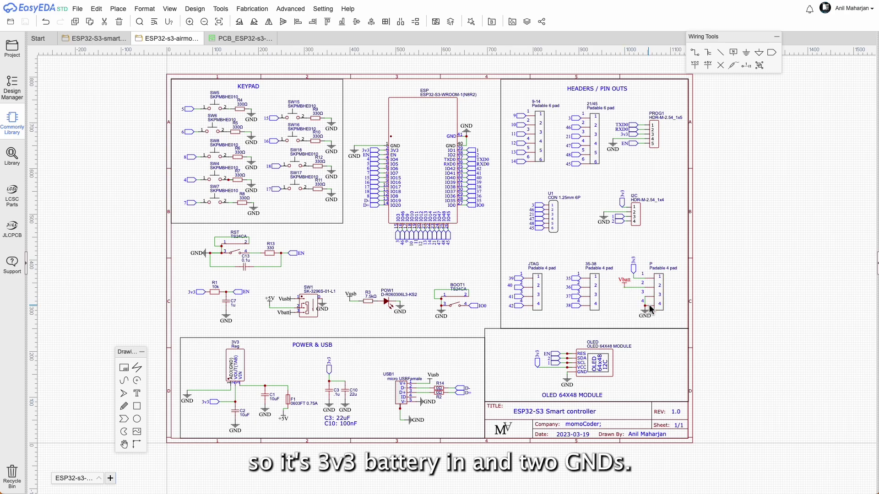
{"action": "left_click_drag", "start_coordinate": [678, 316], "coordinate": [634, 271]}
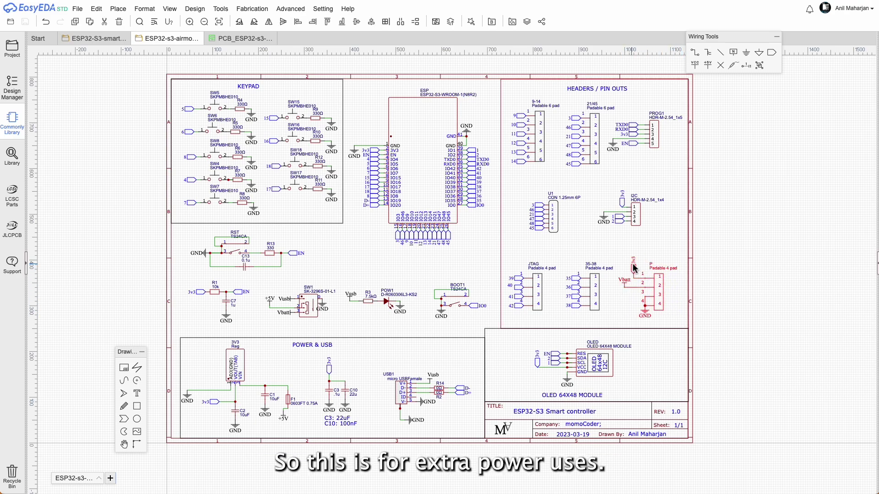
{"action": "left_click", "coordinate": [663, 319]}
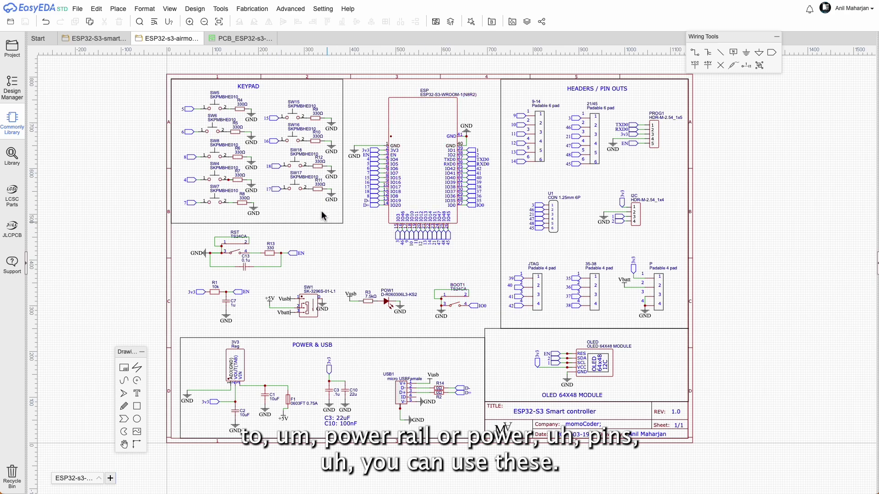
{"action": "left_click", "coordinate": [575, 271]}
{"action": "left_click_drag", "start_coordinate": [676, 312], "coordinate": [627, 254]}
{"action": "left_click", "coordinate": [630, 282]}
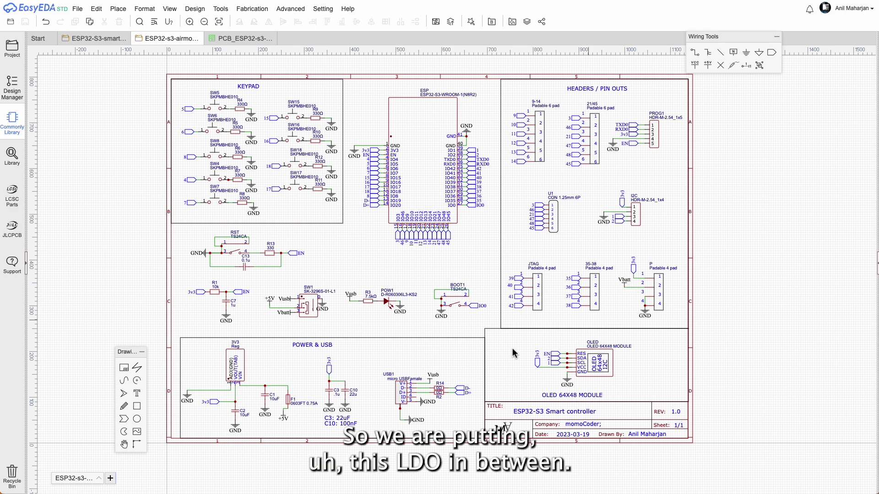
Examine the 3V3 regulator in the POWER & USB block and the five-pin PROG1 programming header.
{"action": "left_click", "coordinate": [236, 371]}
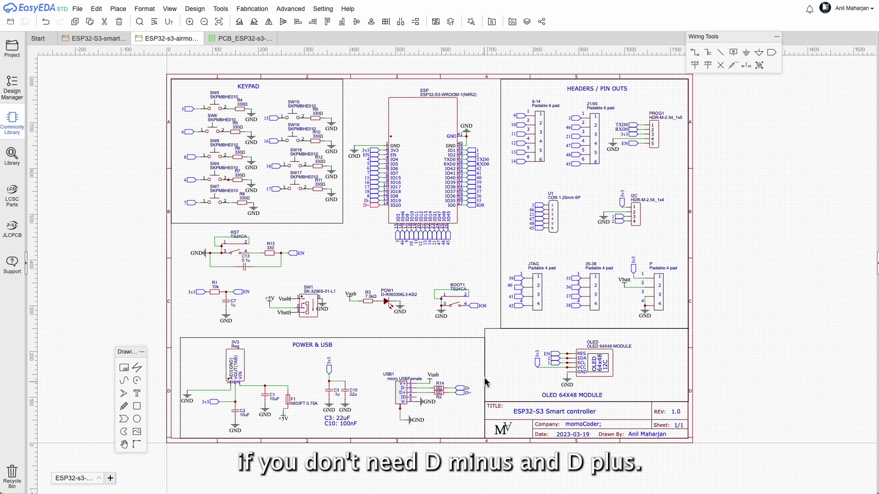
{"action": "key", "text": "Escape"}
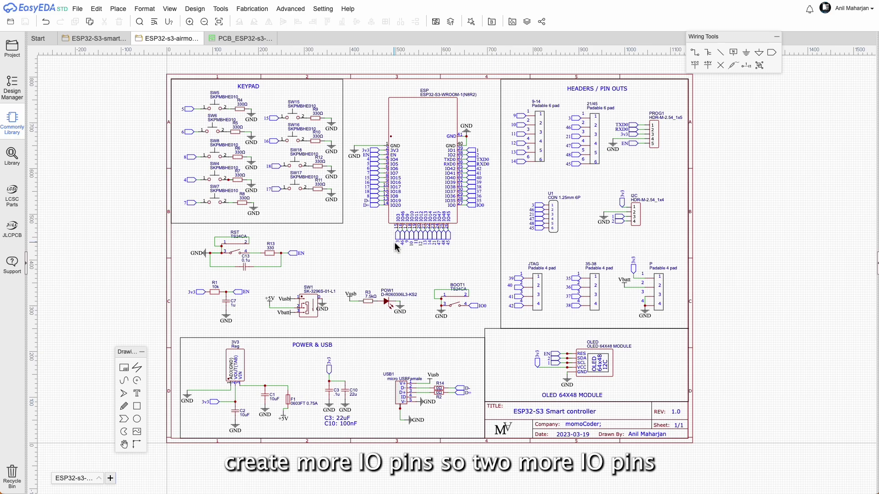
{"action": "left_click", "coordinate": [667, 164]}
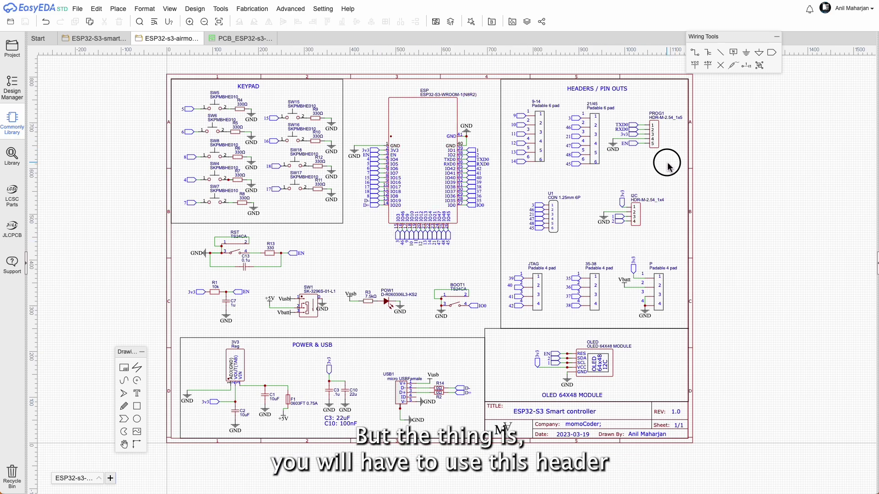
{"action": "left_click_drag", "start_coordinate": [667, 164], "coordinate": [629, 107]}
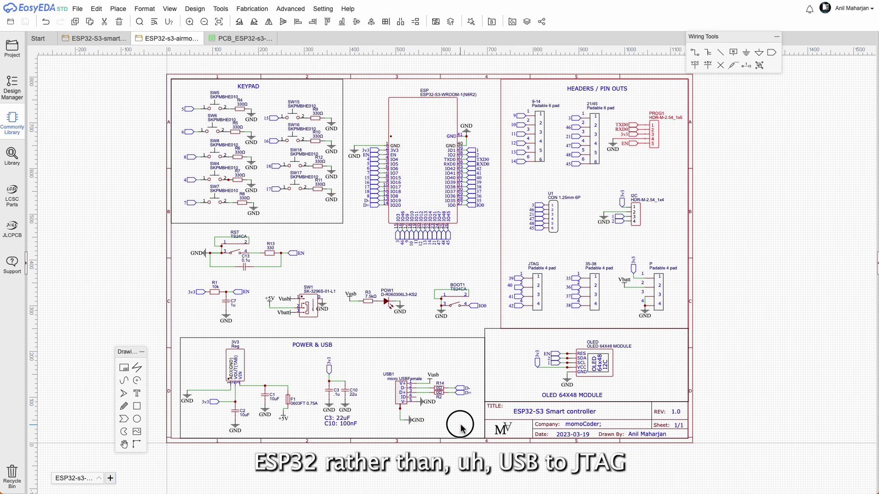
Examine the USB1 connector circuit with its D- and D+ ports and compare it with the PROG1 header as a programming option.
{"action": "left_click_drag", "start_coordinate": [473, 433], "coordinate": [379, 363]}
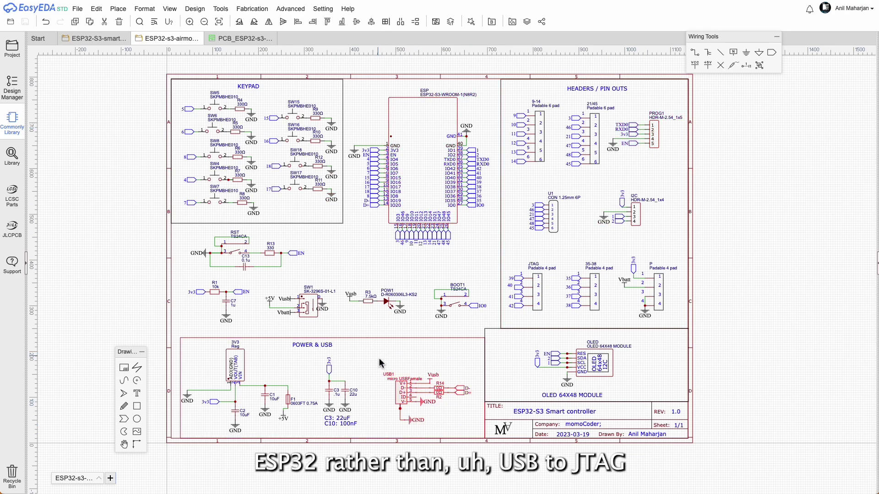
{"action": "left_click", "coordinate": [453, 421]}
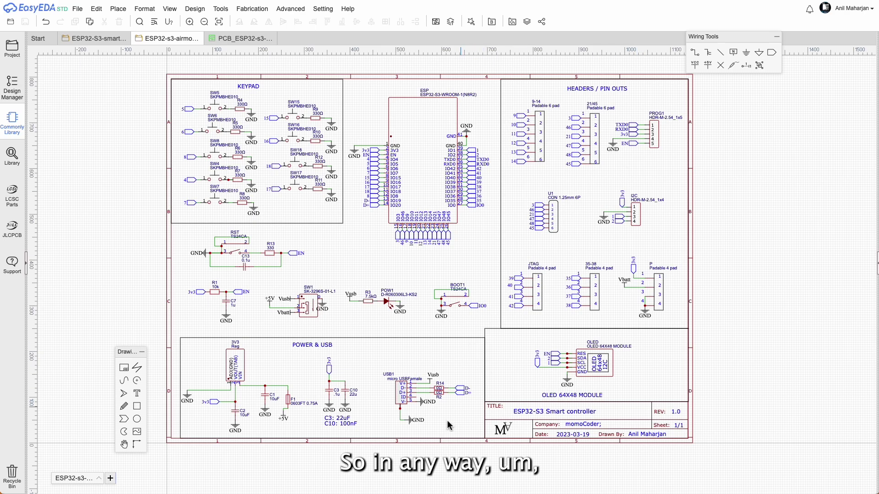
{"action": "left_click_drag", "start_coordinate": [460, 425], "coordinate": [384, 364]}
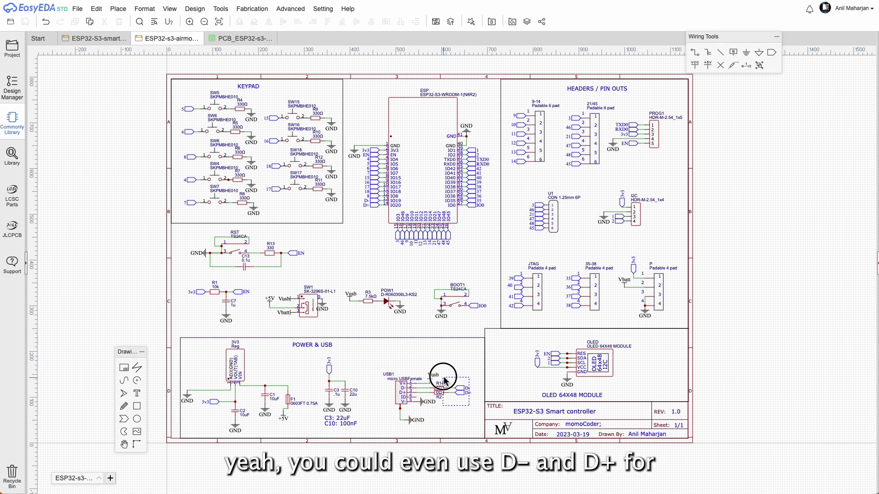
{"action": "left_click", "coordinate": [465, 425]}
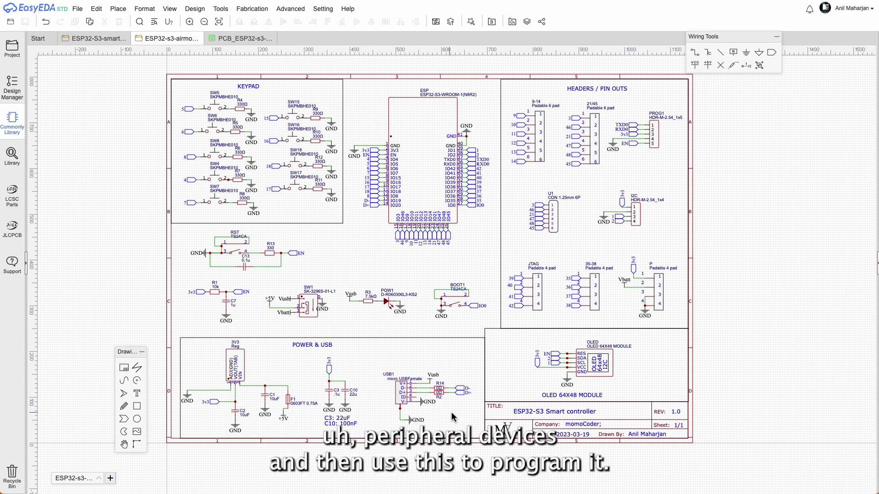
{"action": "left_click_drag", "start_coordinate": [476, 447], "coordinate": [368, 354]}
{"action": "left_click", "coordinate": [654, 137]}
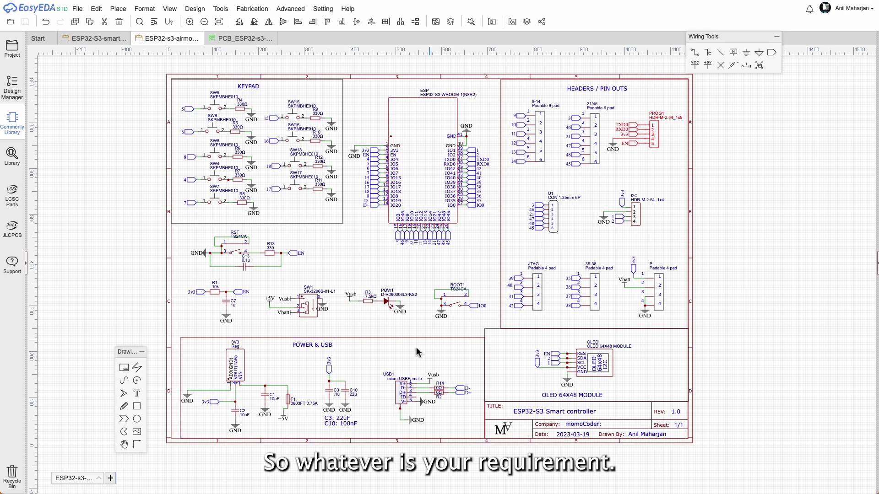
{"action": "left_click", "coordinate": [398, 355]}
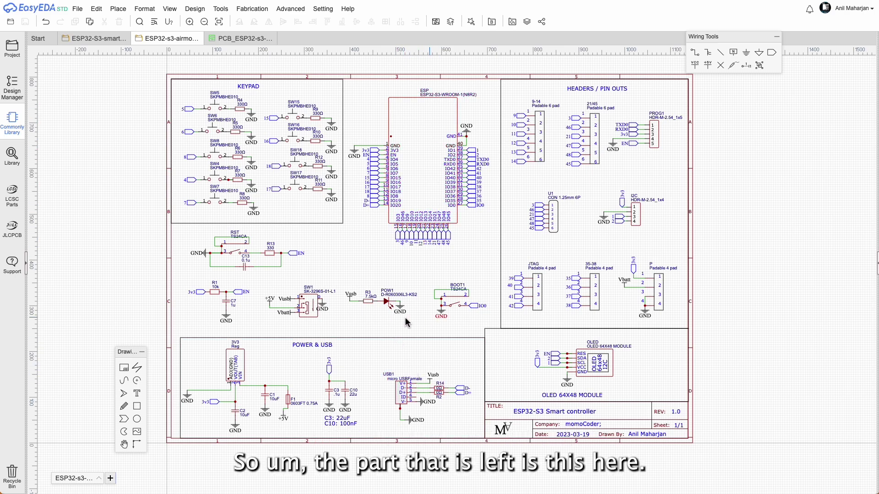
Examine the unboxed RST, SW1, POW1 and BOOT1 circuits, relating the BOOT1 button on IO0 to the PROG1 header.
{"action": "left_click_drag", "start_coordinate": [214, 259], "coordinate": [486, 334]}
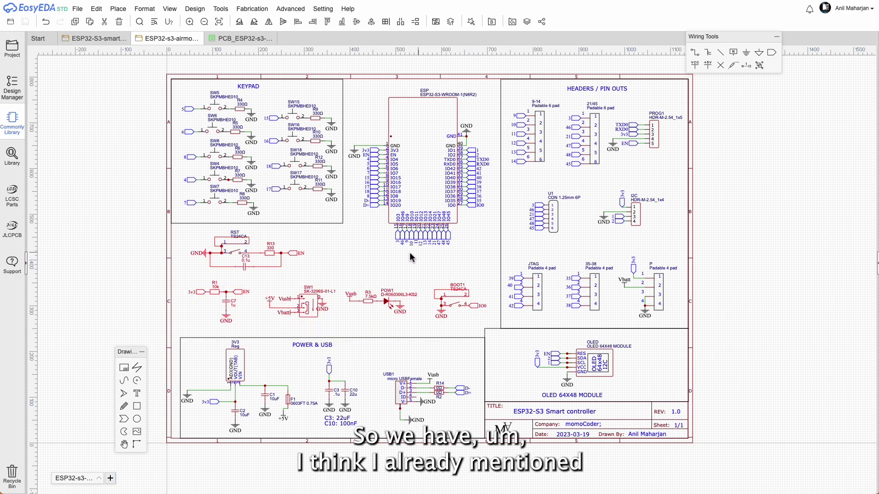
{"action": "left_click", "coordinate": [358, 257]}
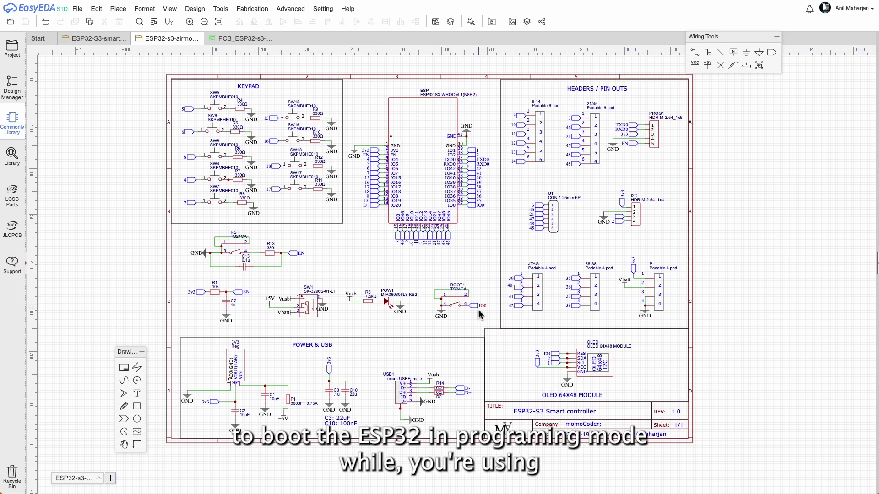
{"action": "left_click", "coordinate": [624, 111]}
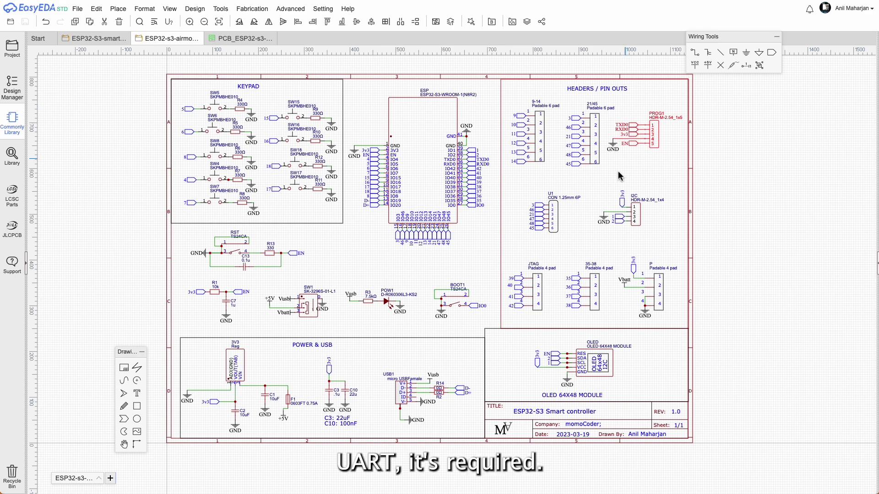
{"action": "left_click_drag", "start_coordinate": [477, 327], "coordinate": [431, 274]}
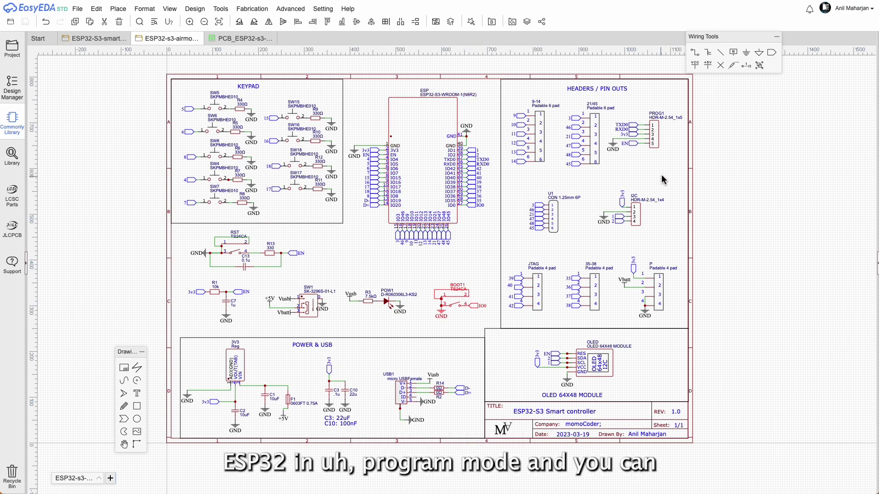
{"action": "left_click", "coordinate": [654, 140]}
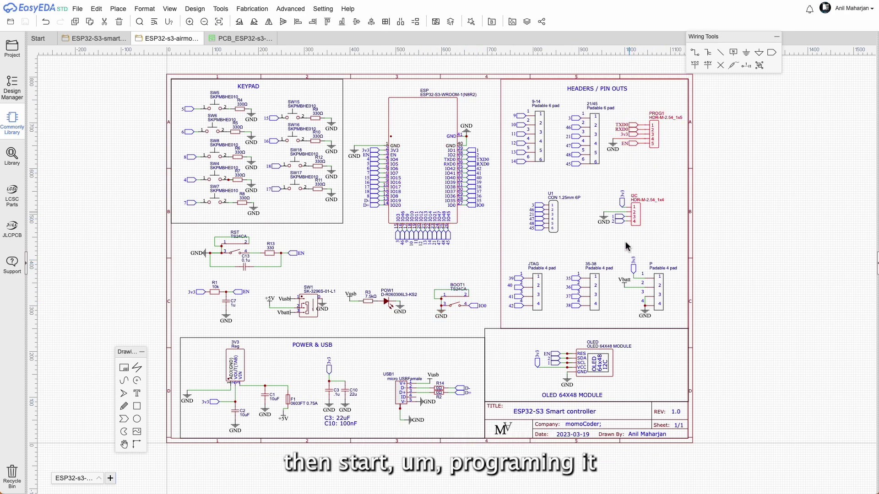
Examine the RST reset button circuit with C13, R13 and its EN net port.
{"action": "left_click", "coordinate": [473, 279]}
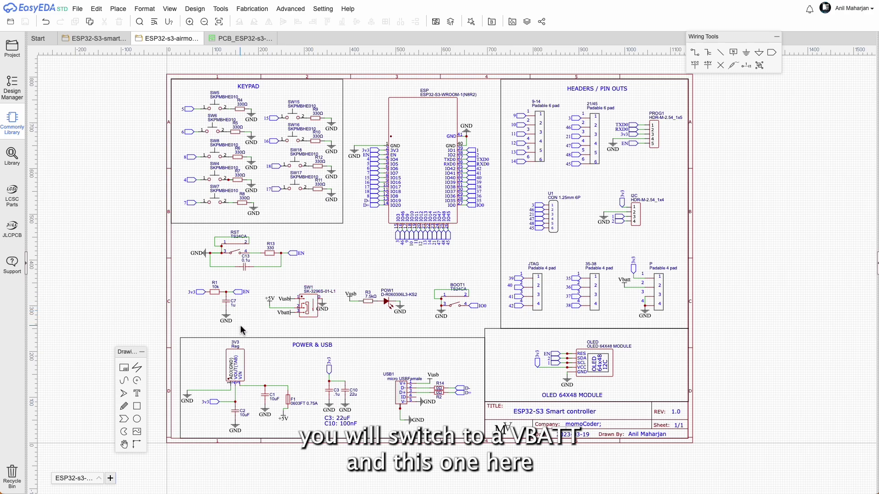
{"action": "left_click_drag", "start_coordinate": [187, 231], "coordinate": [292, 274]}
{"action": "left_click", "coordinate": [327, 254]}
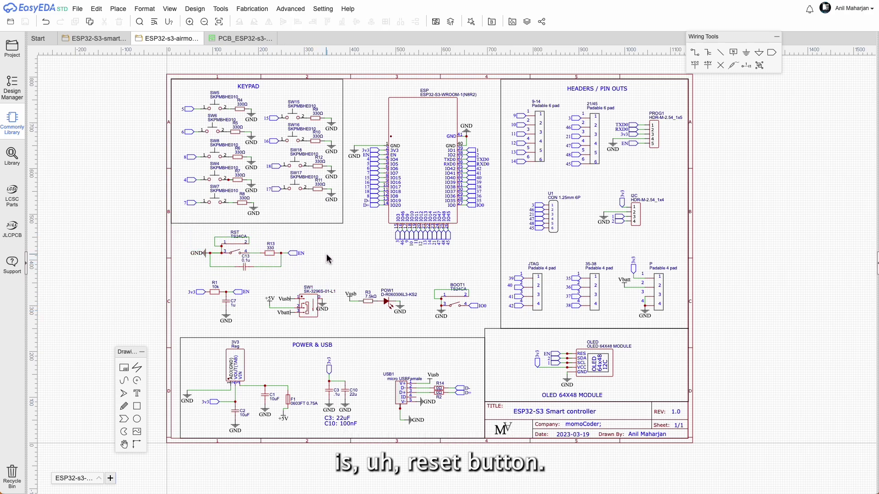